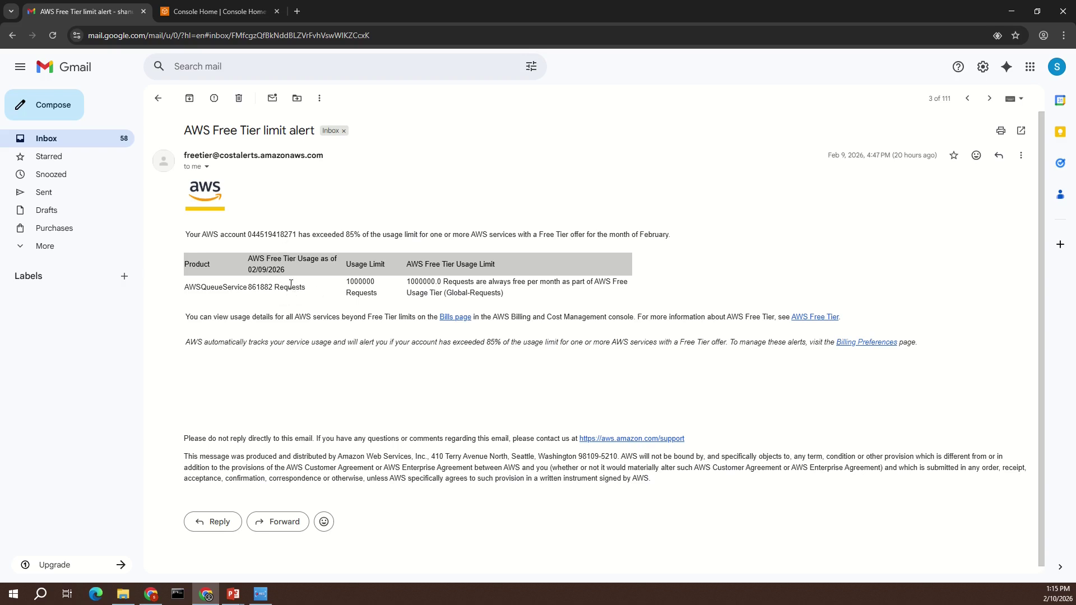
Switch to the AWS console, search for "billing" and open Billing and Cost Management in a new tab
{"action": "left_click", "coordinate": [217, 13]}
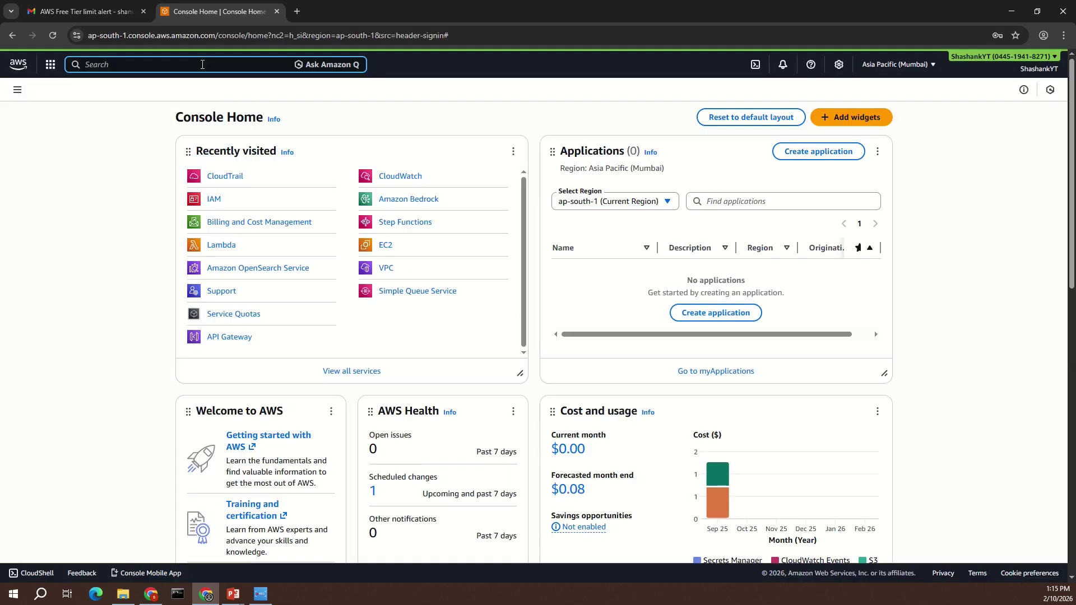
{"action": "left_click", "coordinate": [163, 64]}
{"action": "type", "text": "billing"}
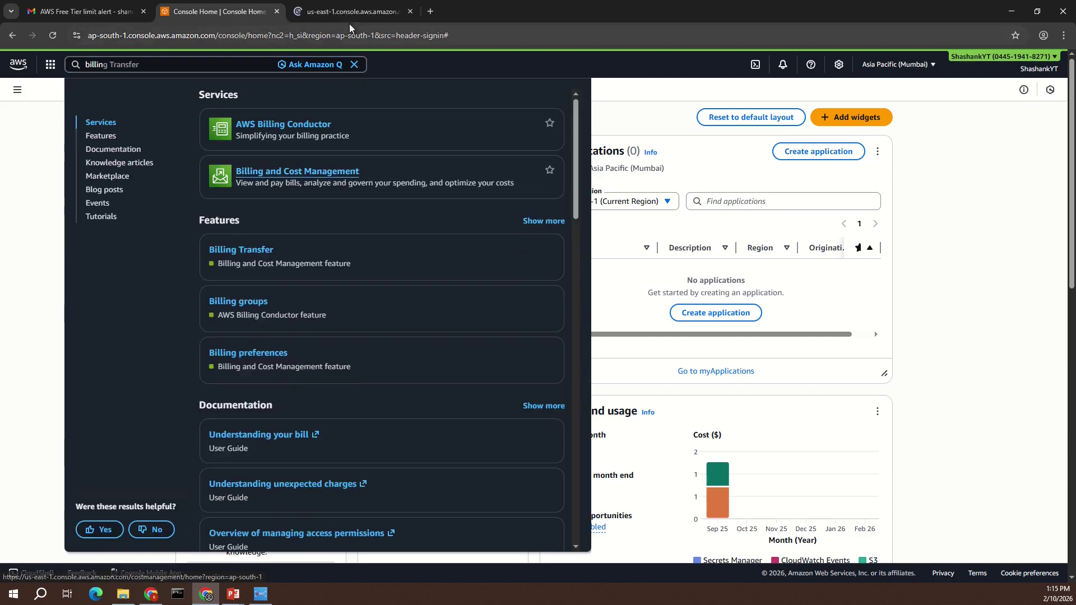
{"action": "left_click", "coordinate": [346, 11]}
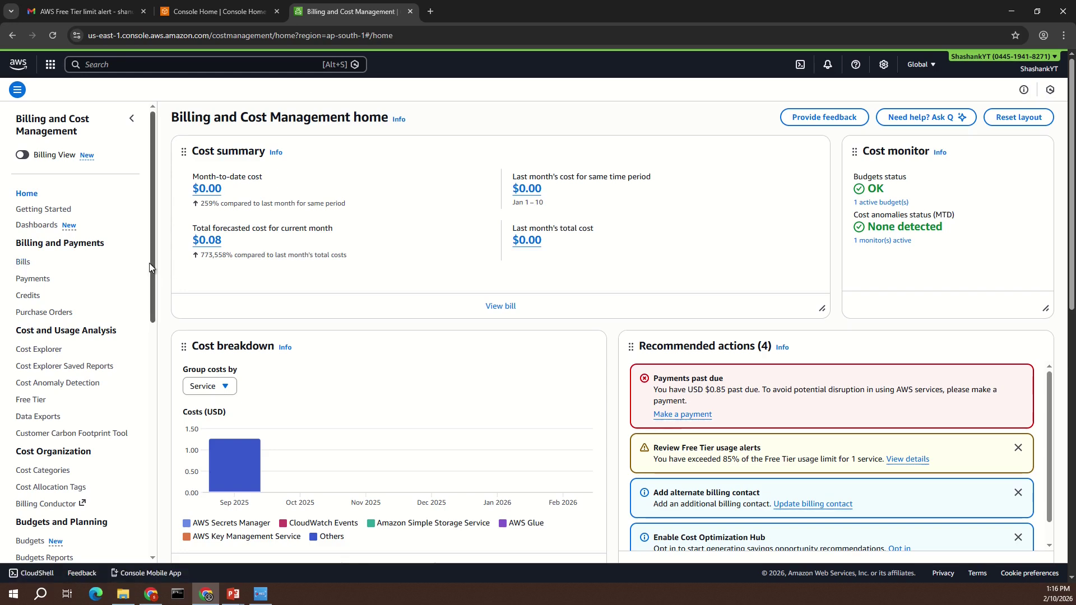
Open the Bills page and expand Simple Queue Service in the charges by service
{"action": "left_click", "coordinate": [22, 263]}
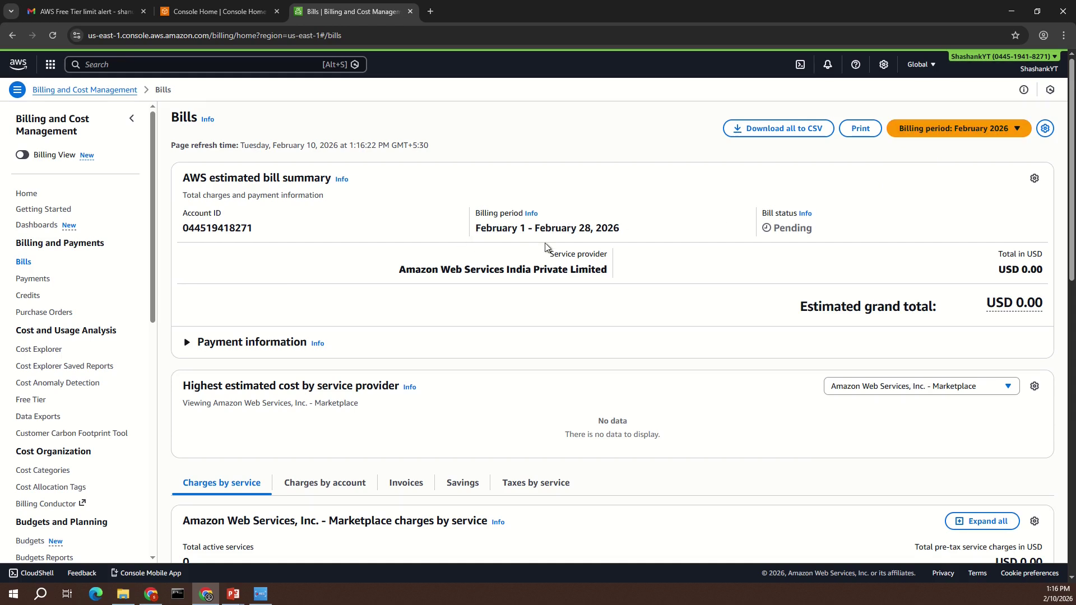
{"action": "scroll", "coordinate": [533, 355], "scroll_direction": "down", "scroll_amount": 10}
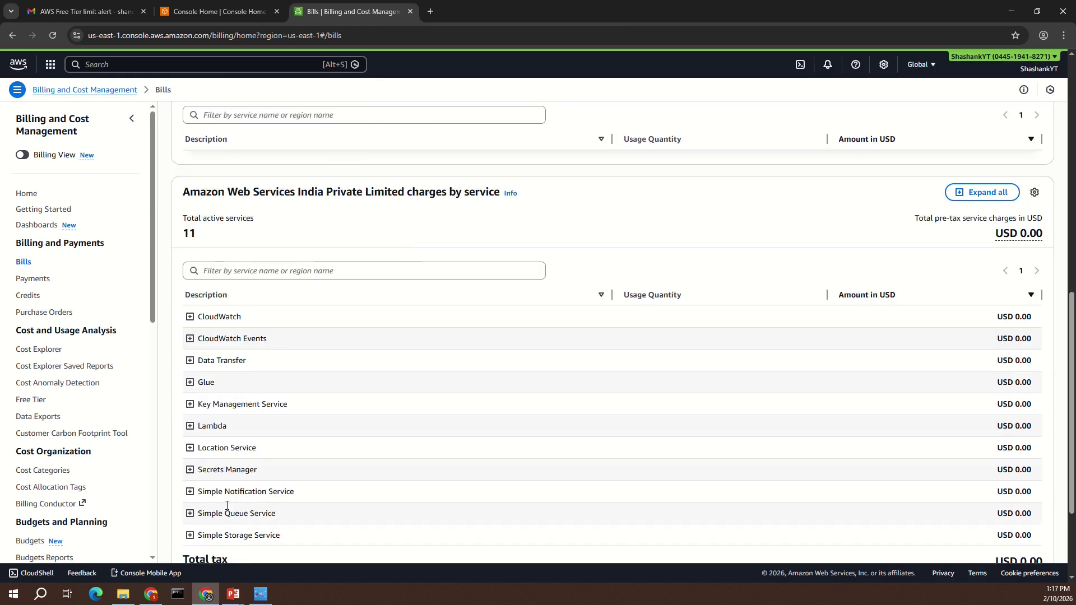
{"action": "scroll", "coordinate": [202, 455], "scroll_direction": "down", "scroll_amount": 1}
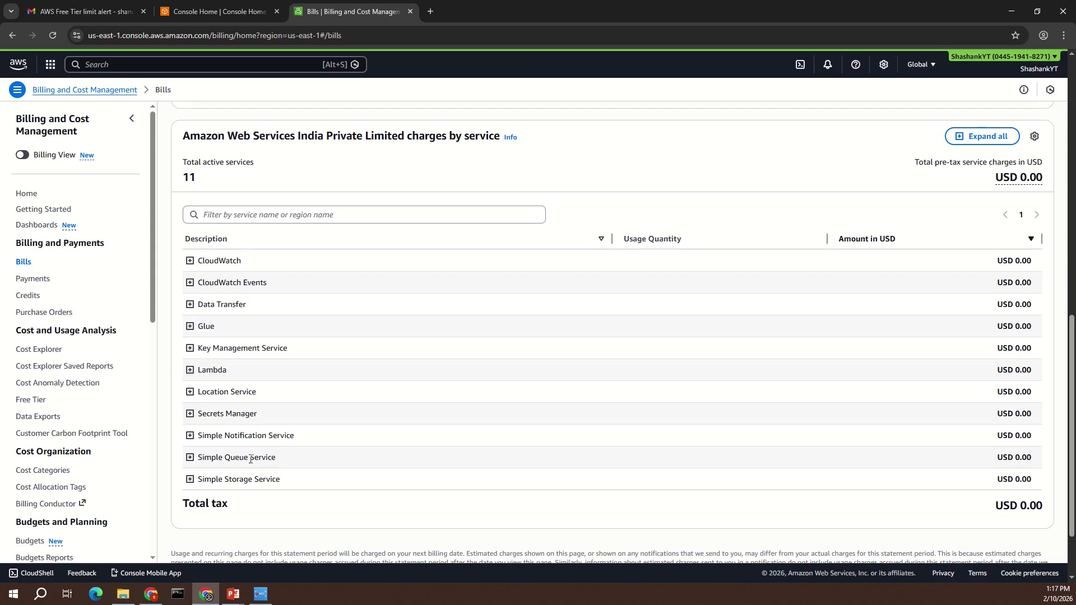
{"action": "left_click", "coordinate": [190, 458]}
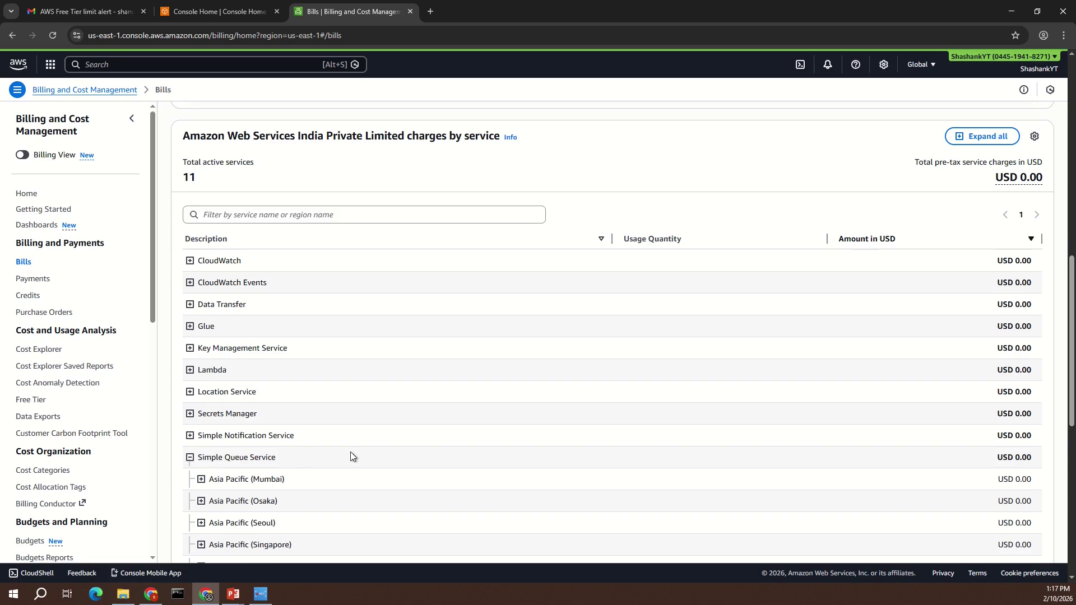
Expand Asia Pacific (Mumbai) under Simple Queue Service and examine the FIFO and standard request usage quantities
{"action": "scroll", "coordinate": [352, 451], "scroll_direction": "down", "scroll_amount": 3}
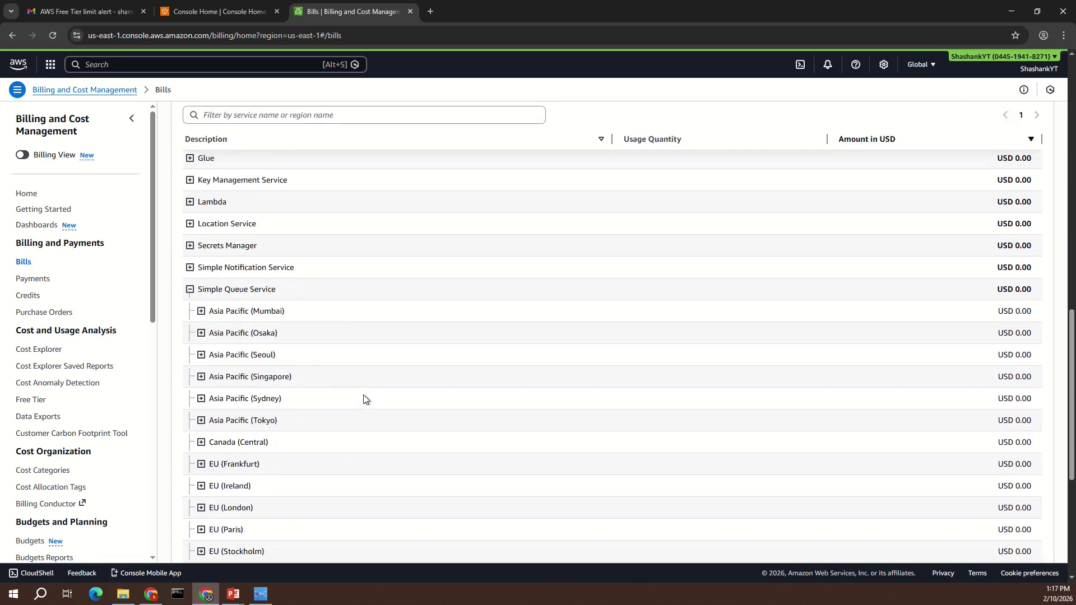
{"action": "scroll", "coordinate": [363, 399], "scroll_direction": "down", "scroll_amount": 1}
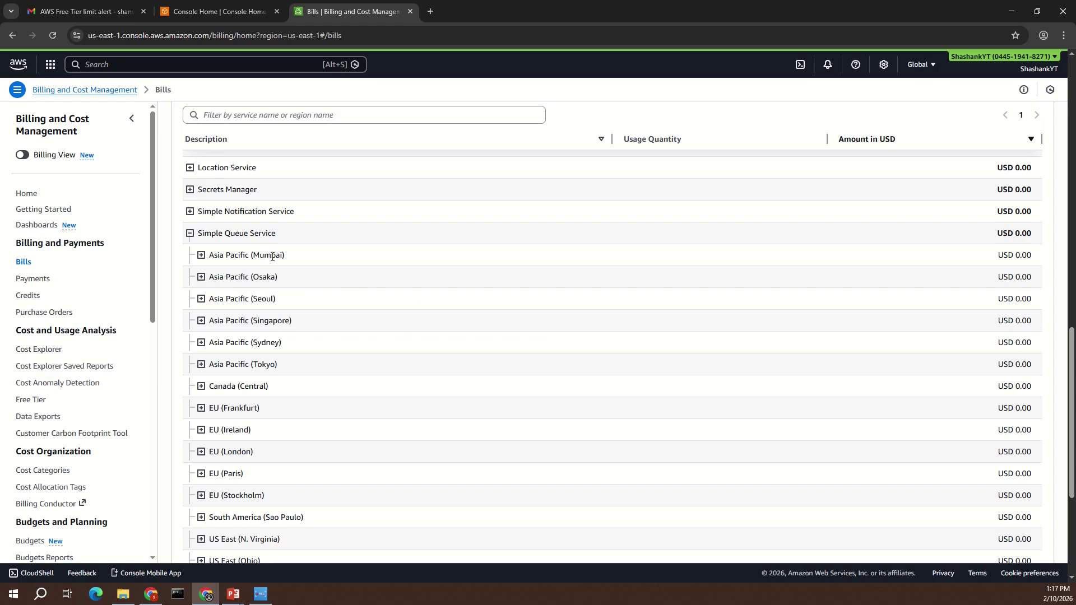
{"action": "left_click", "coordinate": [201, 257]}
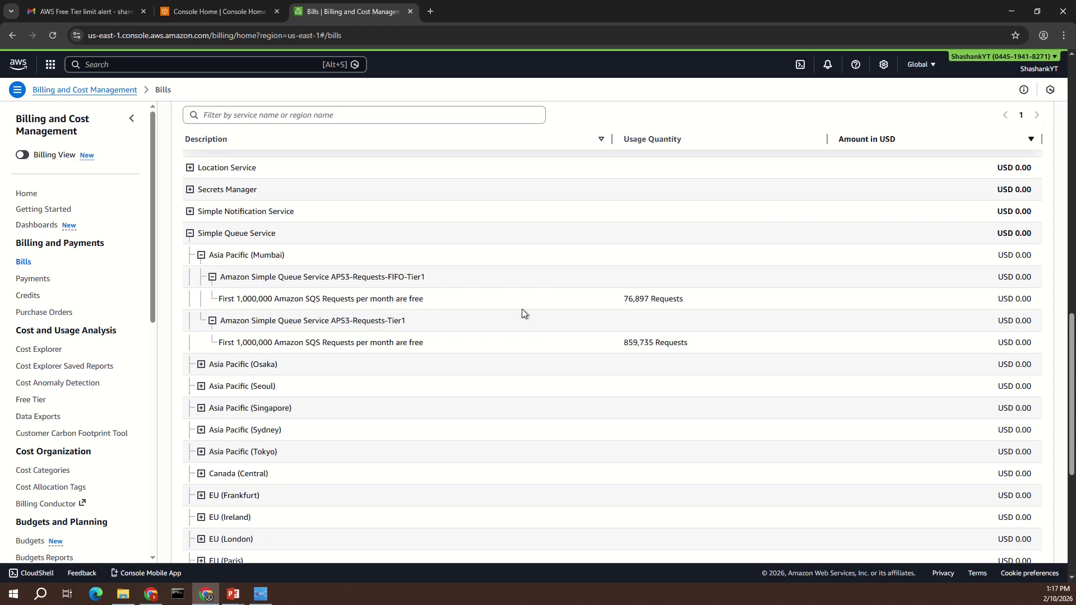
{"action": "left_click_drag", "start_coordinate": [389, 277], "coordinate": [426, 278]}
{"action": "left_click_drag", "start_coordinate": [625, 300], "coordinate": [642, 300]}
{"action": "left_click_drag", "start_coordinate": [624, 342], "coordinate": [640, 342]}
Search the AWS services for CloudTrail, open it in a new tab and go to its Event history
{"action": "left_click", "coordinate": [229, 66]}
{"action": "type", "text": "coudtrail"}
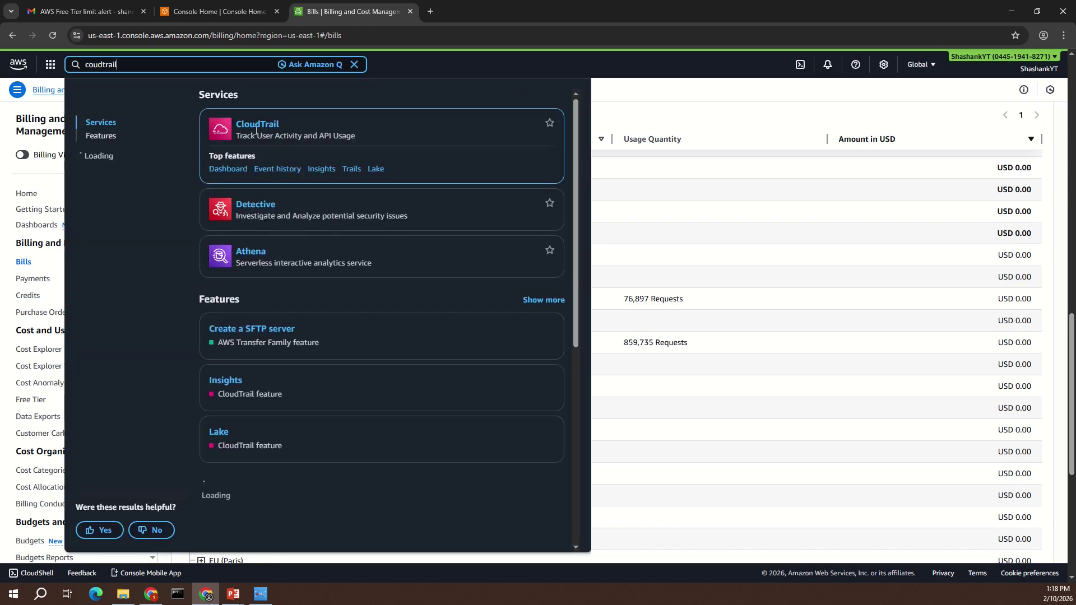
{"action": "left_click", "coordinate": [261, 127], "text": "ctrl"}
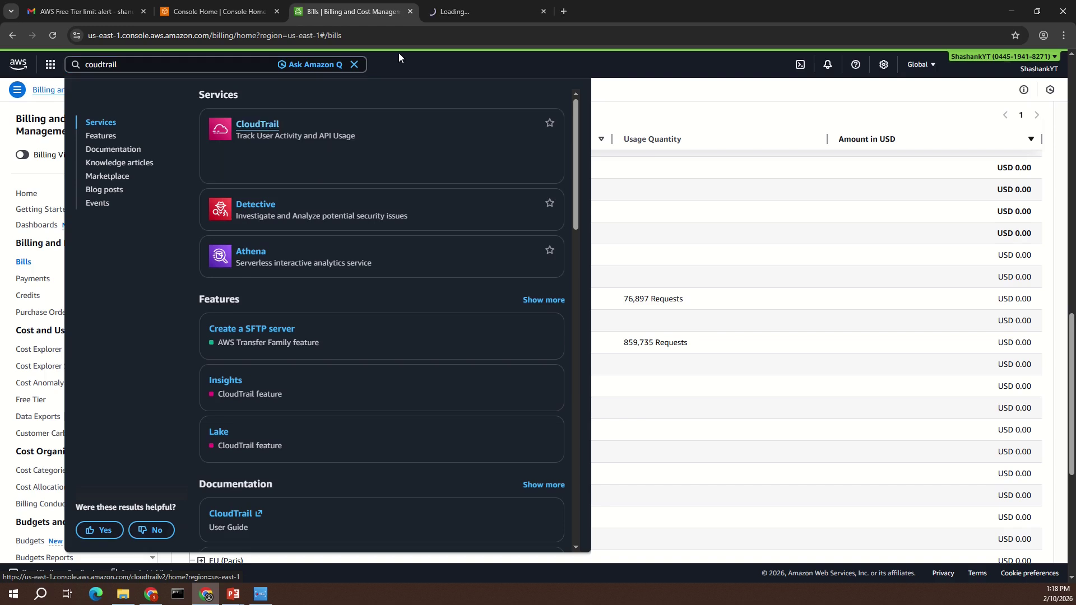
{"action": "left_click", "coordinate": [451, 9]}
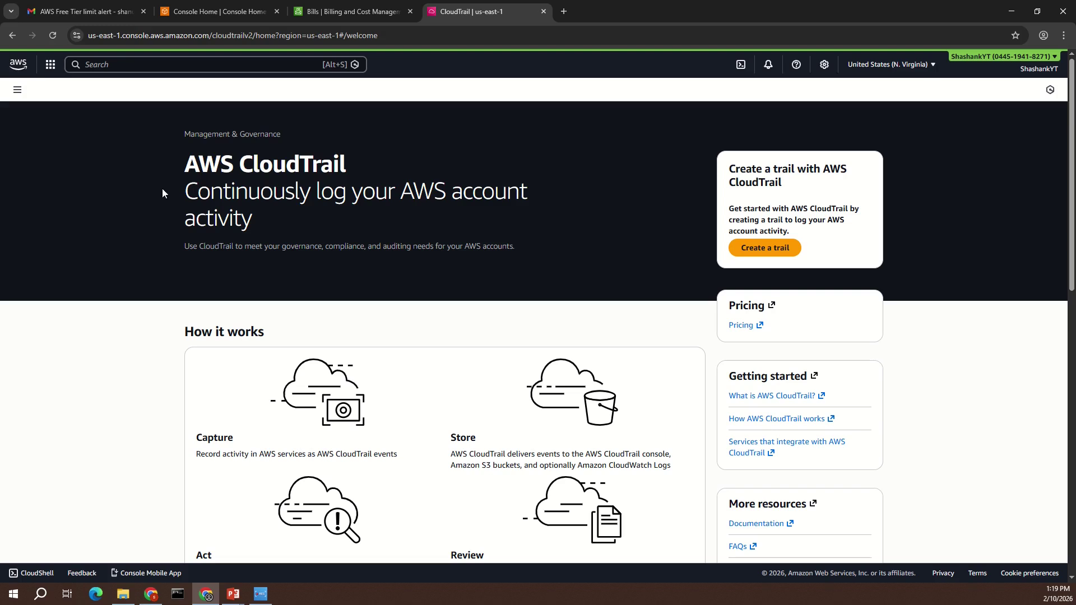
{"action": "left_click", "coordinate": [17, 91]}
{"action": "left_click", "coordinate": [27, 162]}
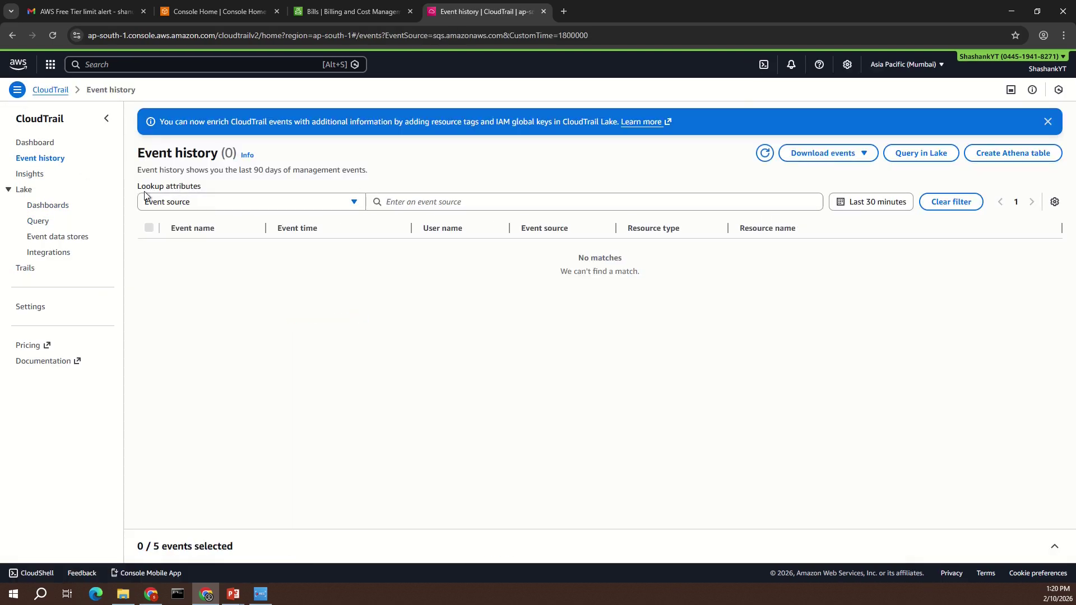
Filter the event history by event source sqs.amazonaws.com
{"action": "left_click", "coordinate": [198, 203]}
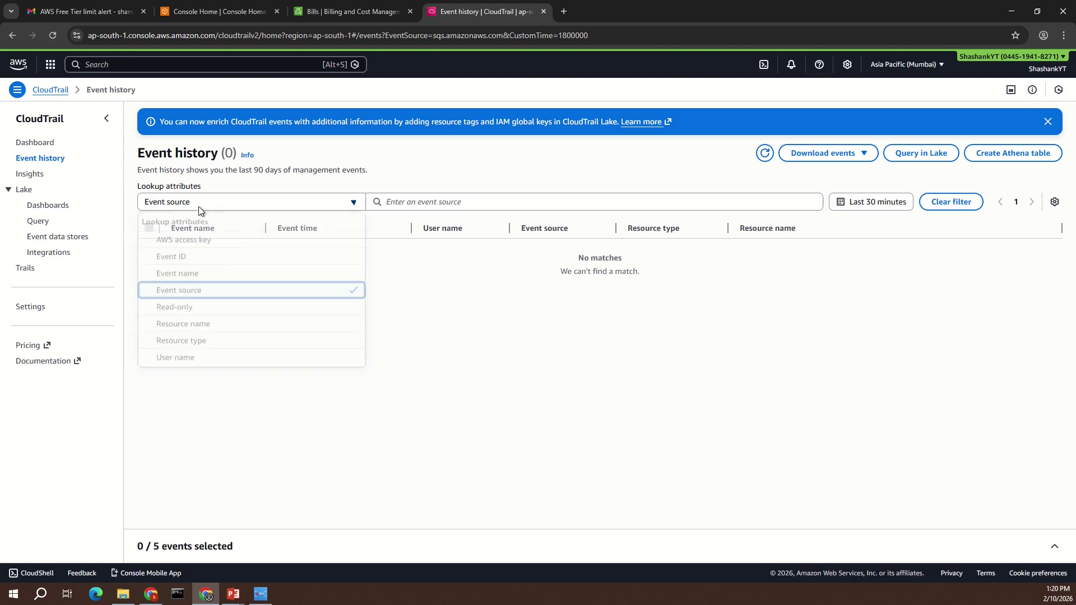
{"action": "left_click", "coordinate": [215, 297]}
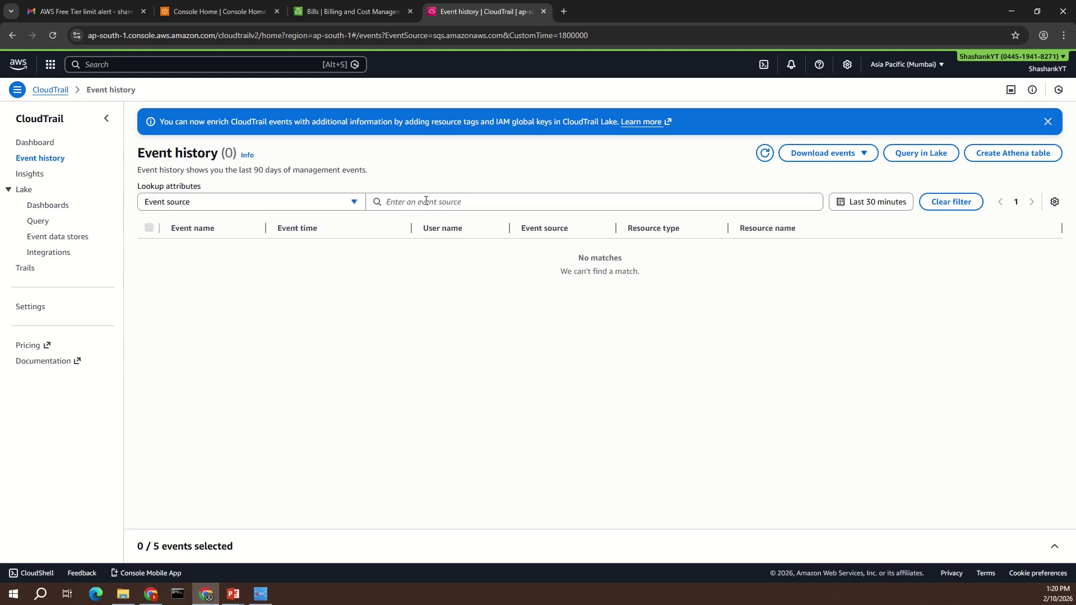
{"action": "left_click", "coordinate": [425, 200]}
{"action": "type", "text": "sqs"}
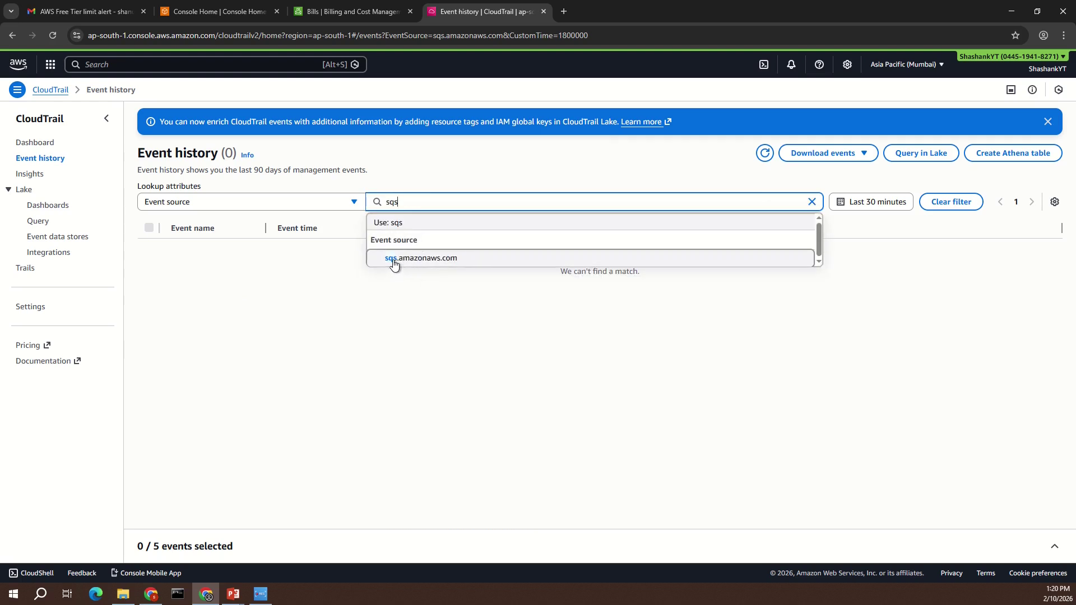
{"action": "left_click", "coordinate": [461, 260]}
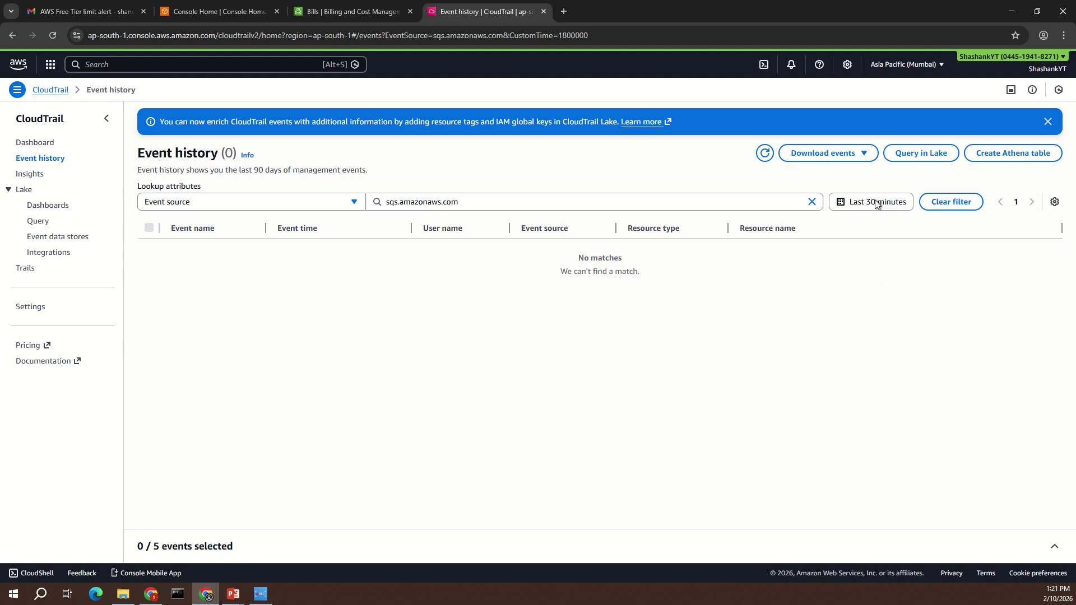
Apply a custom relative time range of 4 weeks to the event history
{"action": "left_click", "coordinate": [879, 203]}
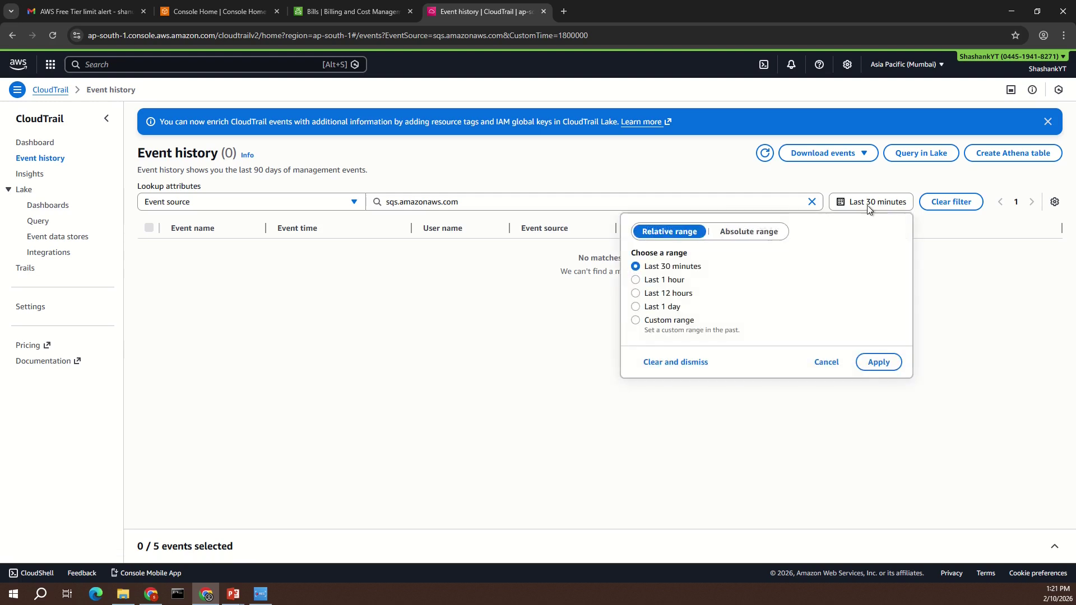
{"action": "left_click", "coordinate": [659, 321]}
{"action": "left_click", "coordinate": [674, 363]}
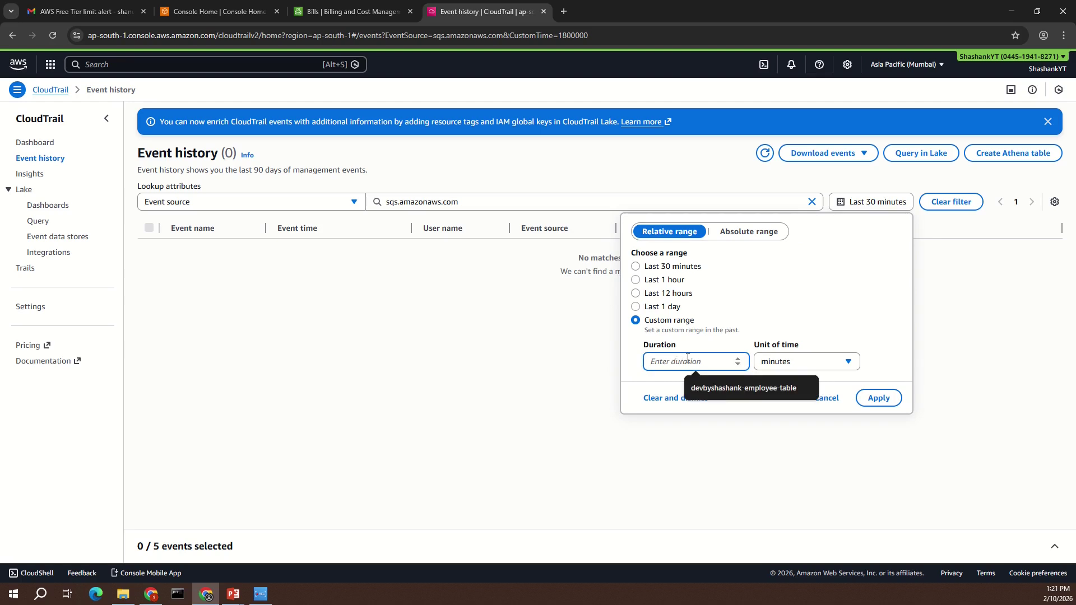
{"action": "type", "text": "4"}
{"action": "left_click", "coordinate": [806, 358]}
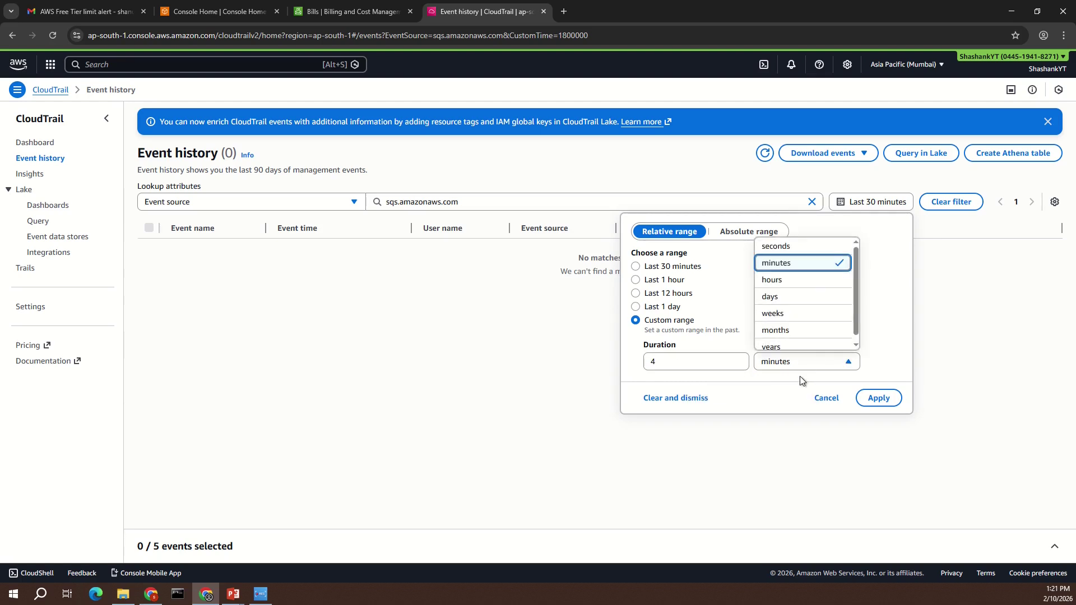
{"action": "left_click", "coordinate": [790, 307]}
{"action": "left_click", "coordinate": [878, 398]}
Examine the number of SQS management events and look through the filtered event list
{"action": "double_click", "coordinate": [232, 153]}
{"action": "left_click", "coordinate": [231, 155]}
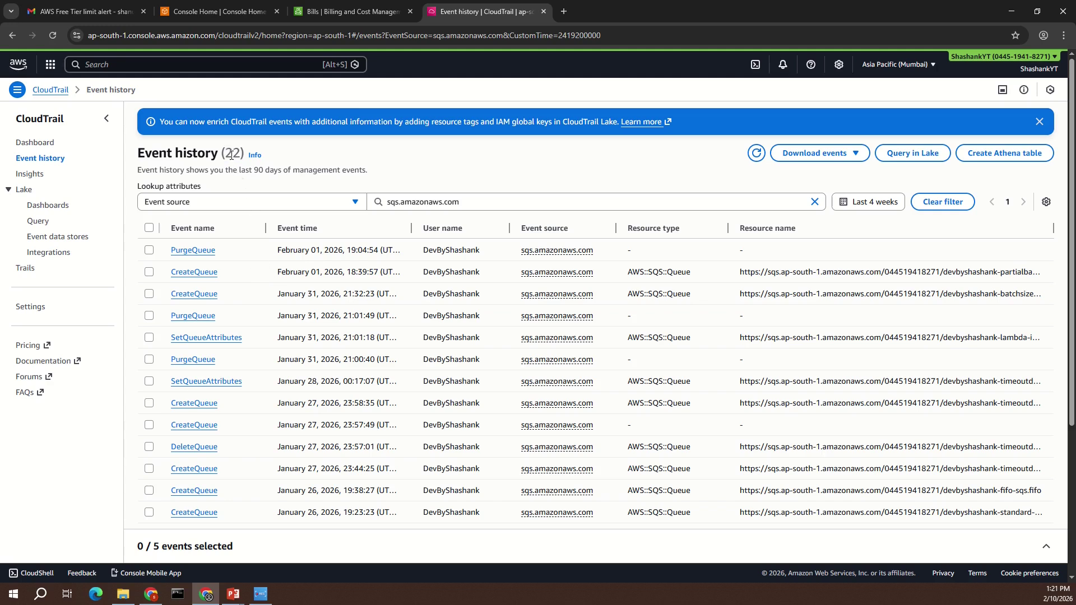
{"action": "left_click_drag", "start_coordinate": [227, 151], "coordinate": [243, 152]}
{"action": "scroll", "coordinate": [442, 456], "scroll_direction": "down", "scroll_amount": 4}
{"action": "scroll", "coordinate": [443, 456], "scroll_direction": "up", "scroll_amount": 5}
Search the AWS services for "sqs" and open Simple Queue Service in a new tab
{"action": "left_click", "coordinate": [237, 63]}
{"action": "type", "text": "sqs"}
{"action": "middle_click", "coordinate": [282, 132]}
{"action": "left_click", "coordinate": [586, 11]}
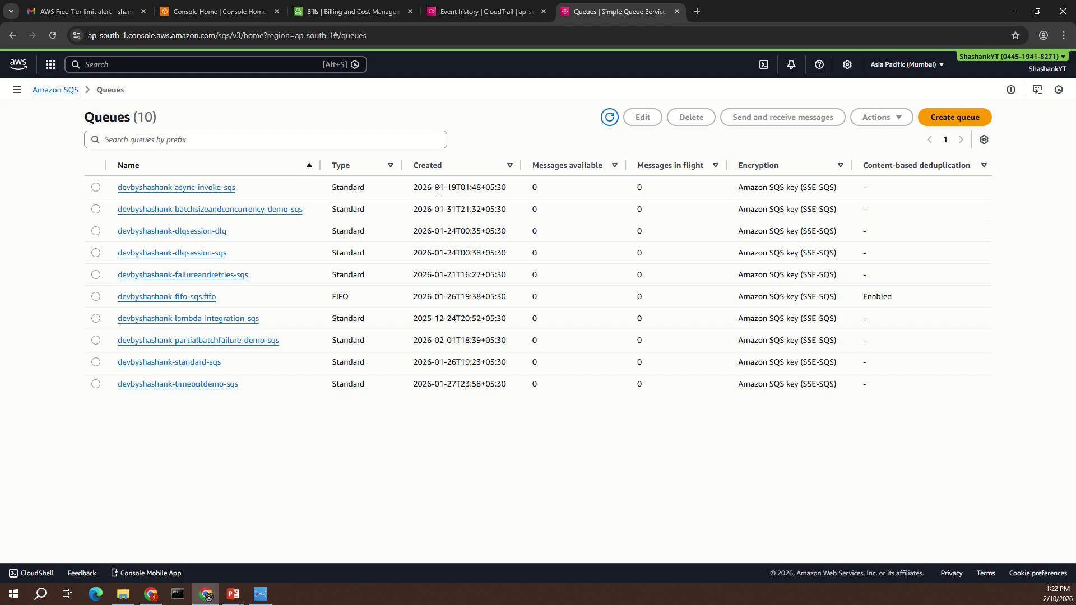
Sort the queues by creation date, oldest first, and open the details of the lambda-integration queue
{"action": "left_click", "coordinate": [456, 166]}
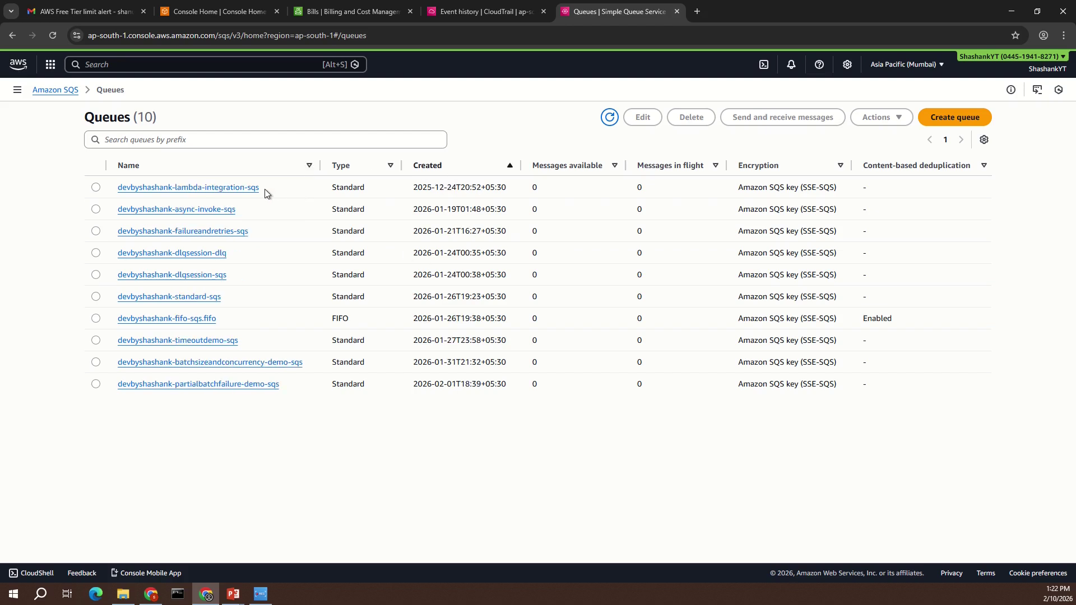
{"action": "left_click_drag", "start_coordinate": [274, 193], "coordinate": [119, 188]}
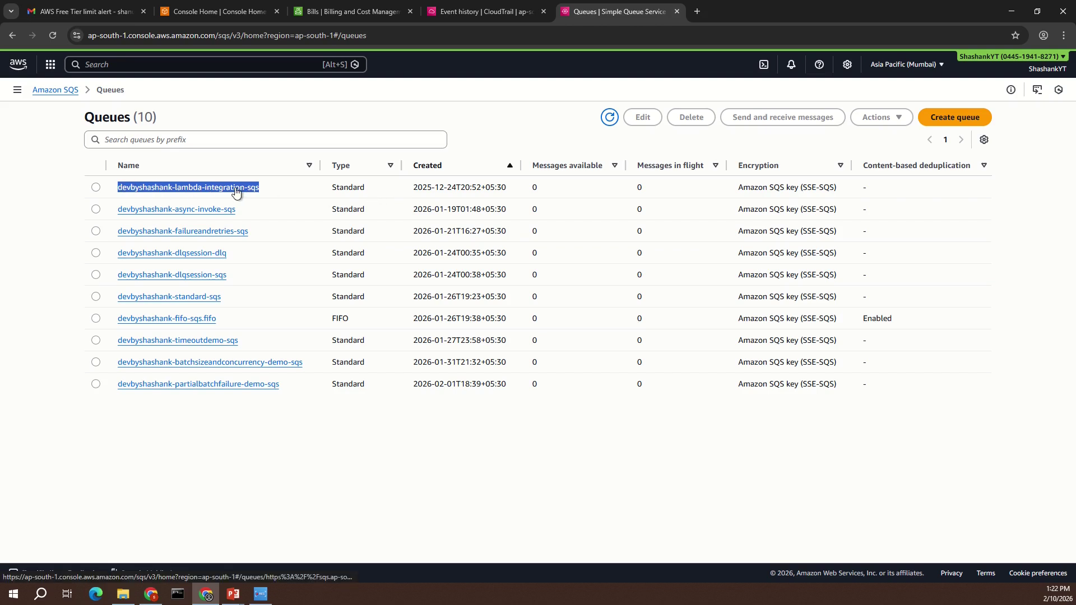
{"action": "left_click", "coordinate": [235, 192]}
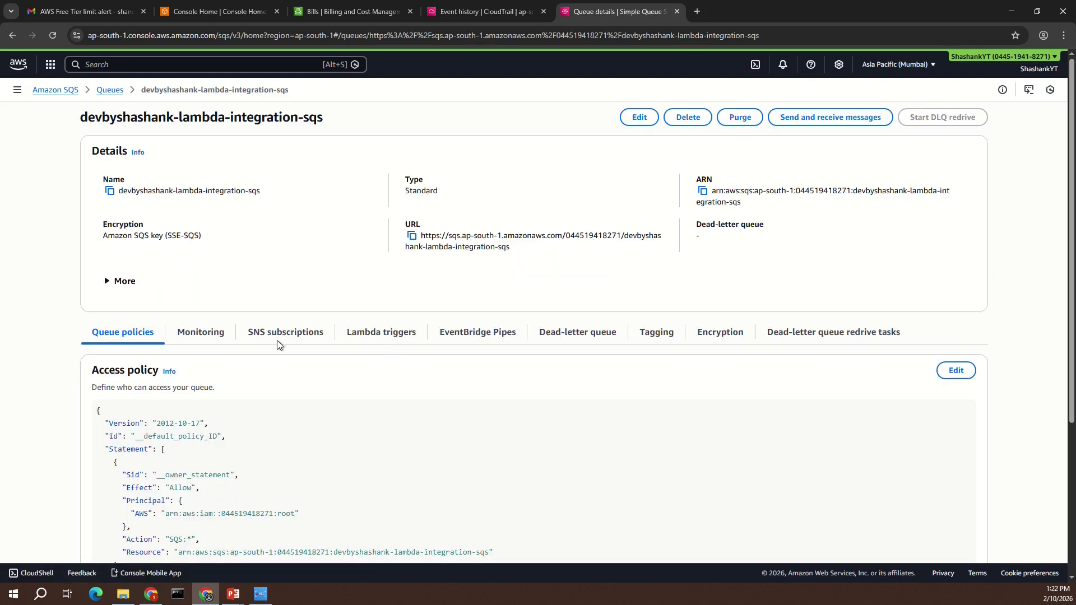
Show the queue's monitoring charts and expand its additional details to check the creation date
{"action": "left_click", "coordinate": [201, 334]}
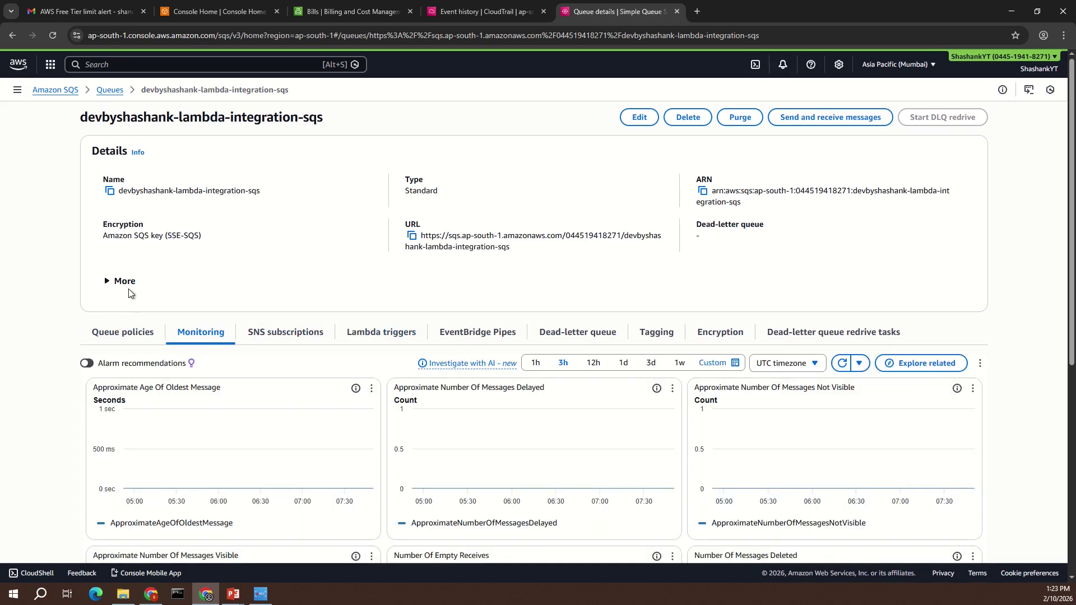
{"action": "left_click", "coordinate": [125, 281]}
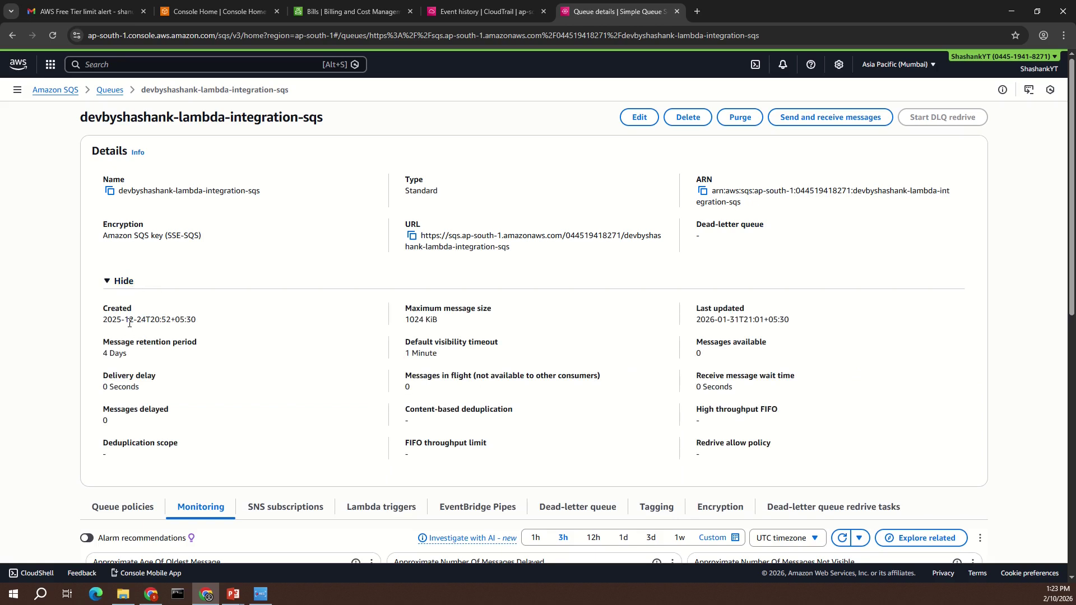
{"action": "left_click_drag", "start_coordinate": [144, 320], "coordinate": [121, 320]}
{"action": "scroll", "coordinate": [264, 333], "scroll_direction": "down", "scroll_amount": 3}
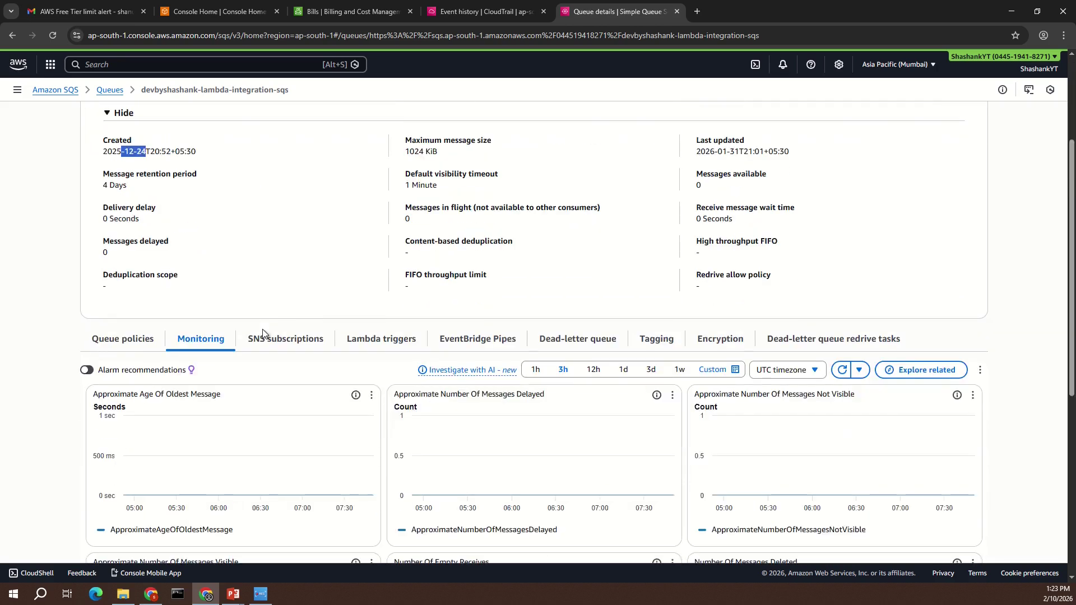
Set the monitoring charts to an absolute date range from 2025-12-24 to 2026-02-09 and view the resulting metrics
{"action": "left_click", "coordinate": [720, 369]}
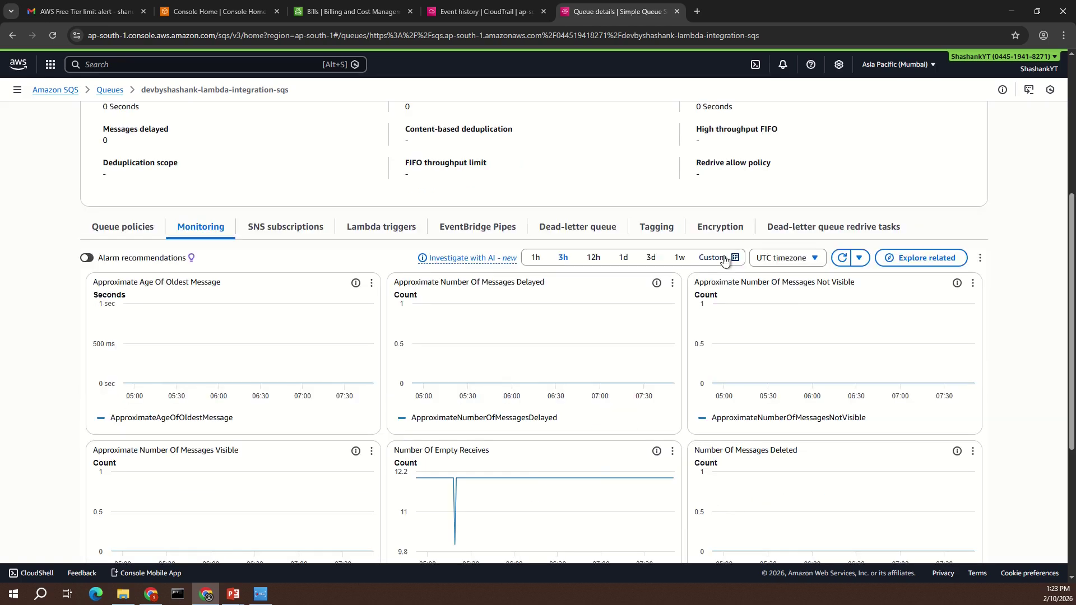
{"action": "left_click", "coordinate": [552, 287]}
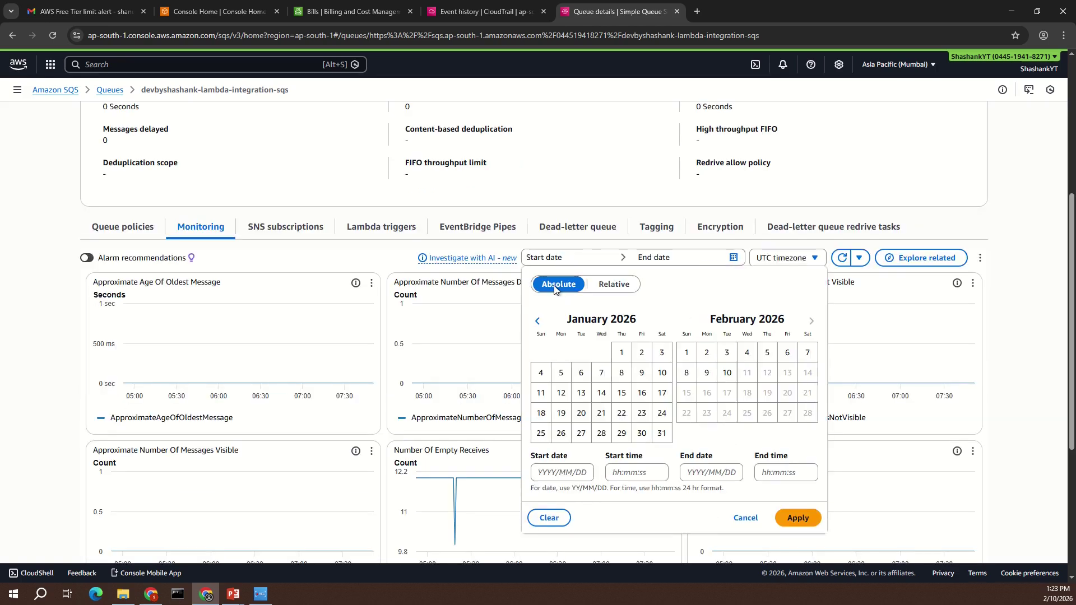
{"action": "left_click", "coordinate": [537, 321]}
{"action": "left_click", "coordinate": [537, 320]}
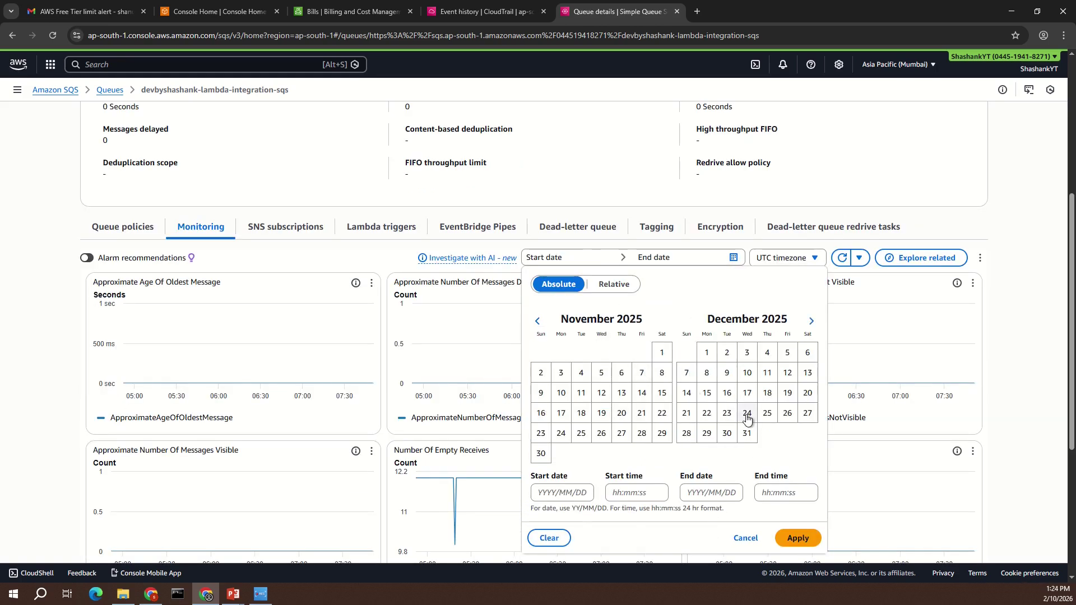
{"action": "left_click", "coordinate": [747, 415]}
{"action": "left_click", "coordinate": [686, 372]}
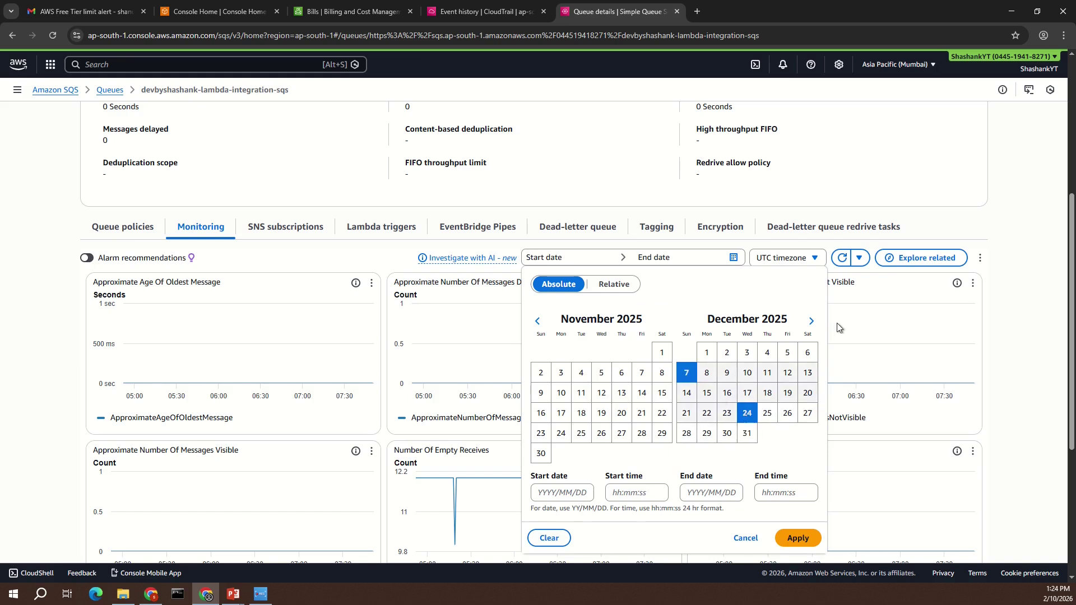
{"action": "left_click", "coordinate": [813, 322]}
{"action": "left_click", "coordinate": [812, 322]}
{"action": "left_click", "coordinate": [707, 373]}
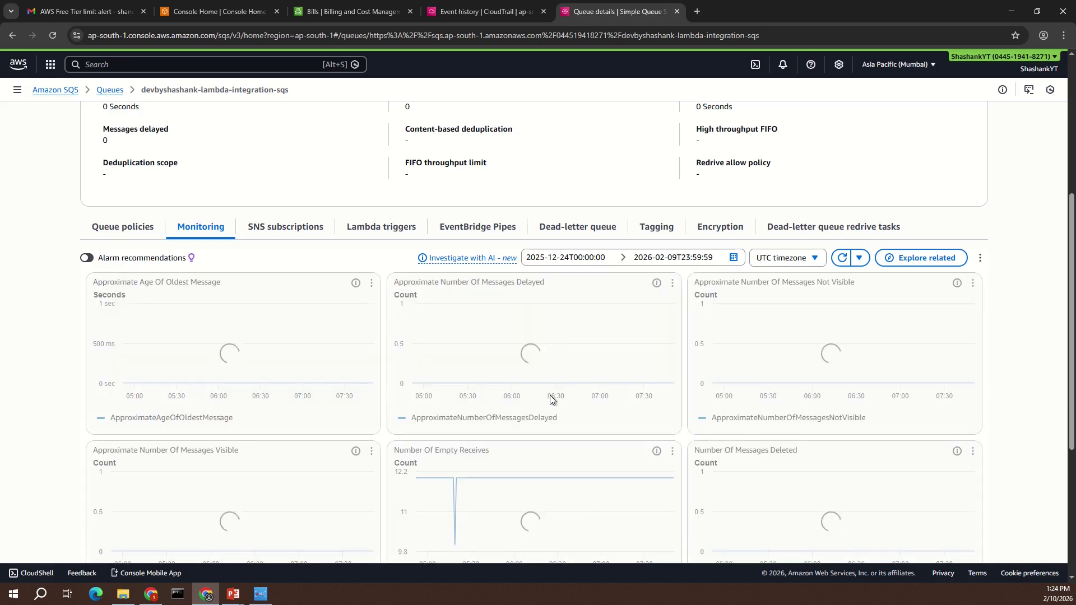
{"action": "scroll", "coordinate": [552, 399], "scroll_direction": "down", "scroll_amount": 1}
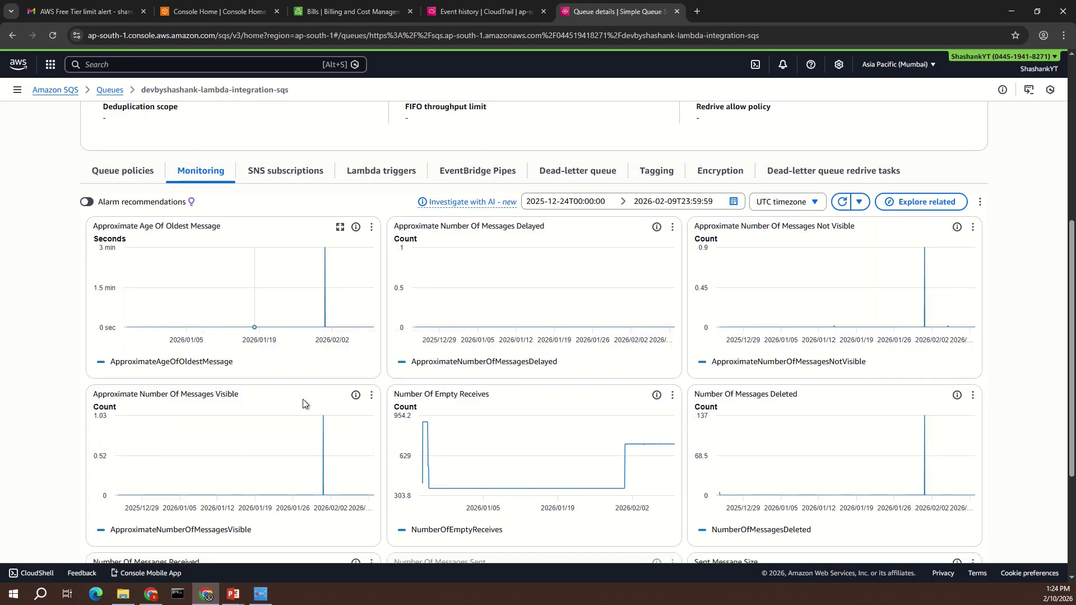
Examine the queue's metric charts for the selected period, focusing on Number Of Messages Received and Number Of Empty Receives
{"action": "scroll", "coordinate": [220, 367], "scroll_direction": "down", "scroll_amount": 1}
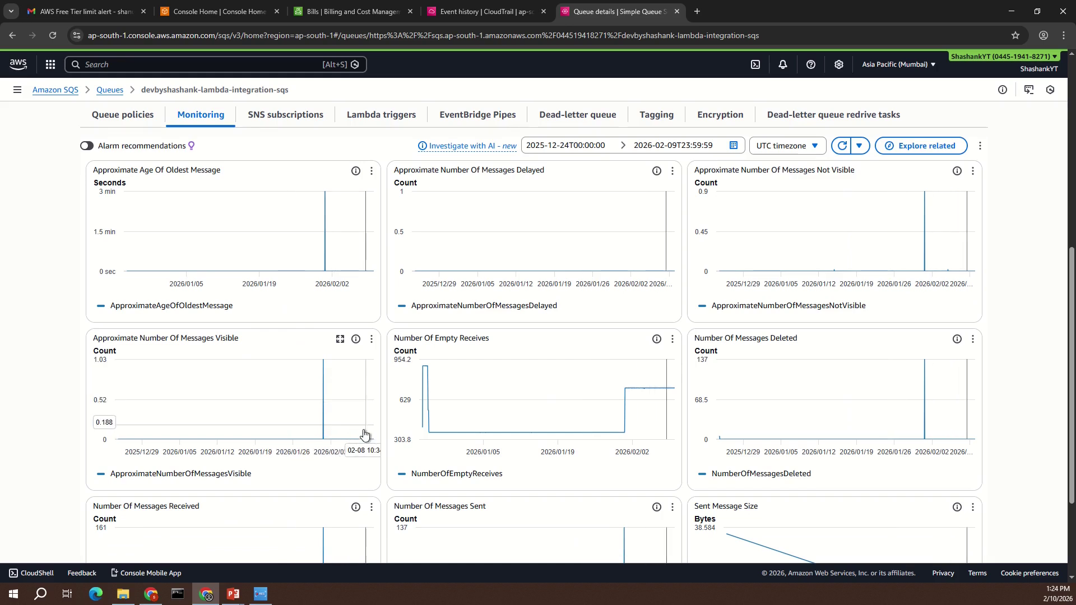
{"action": "scroll", "coordinate": [325, 439], "scroll_direction": "down", "scroll_amount": 2}
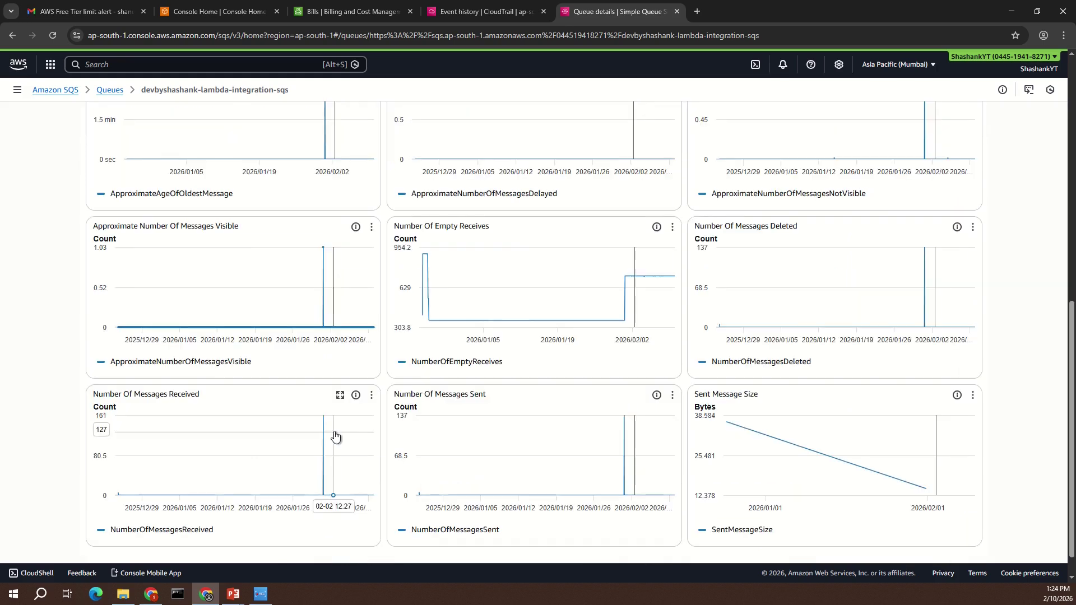
{"action": "scroll", "coordinate": [336, 434], "scroll_direction": "down", "scroll_amount": 1}
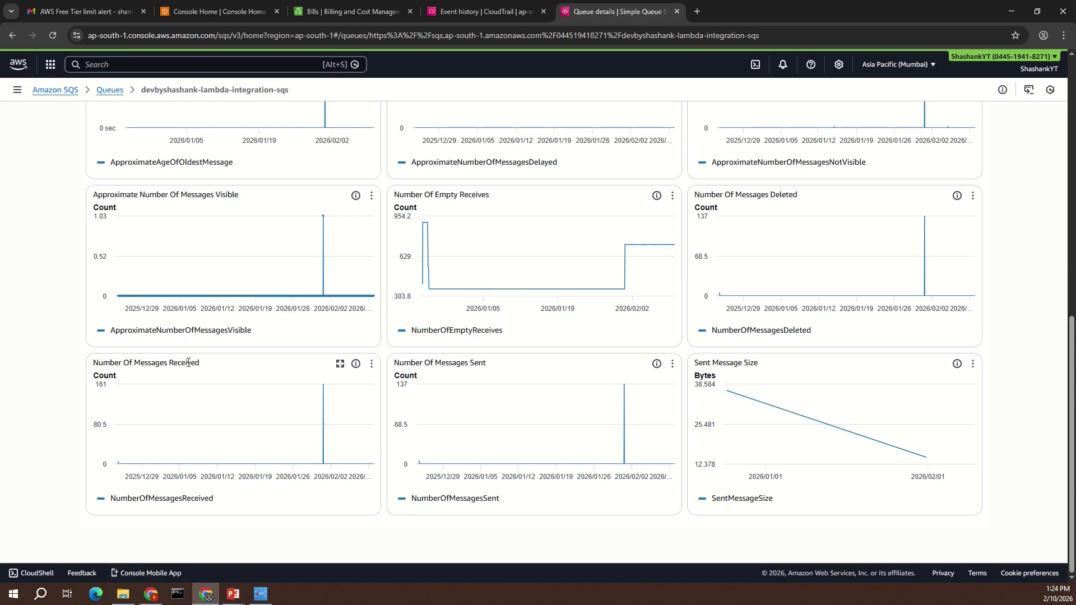
{"action": "mouse_move", "coordinate": [328, 464]}
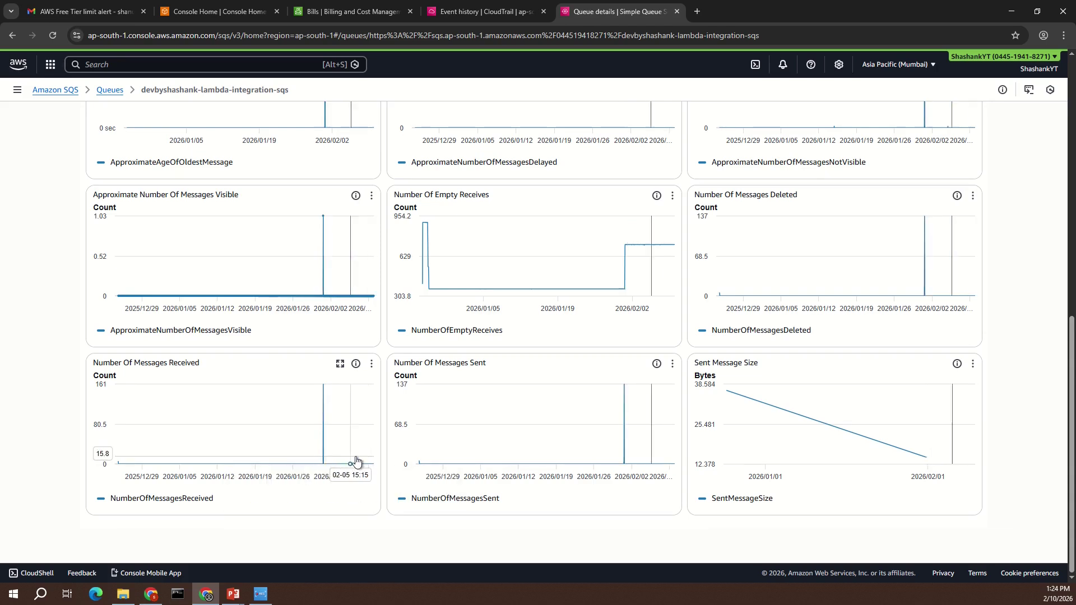
{"action": "scroll", "coordinate": [396, 250], "scroll_direction": "up", "scroll_amount": 1}
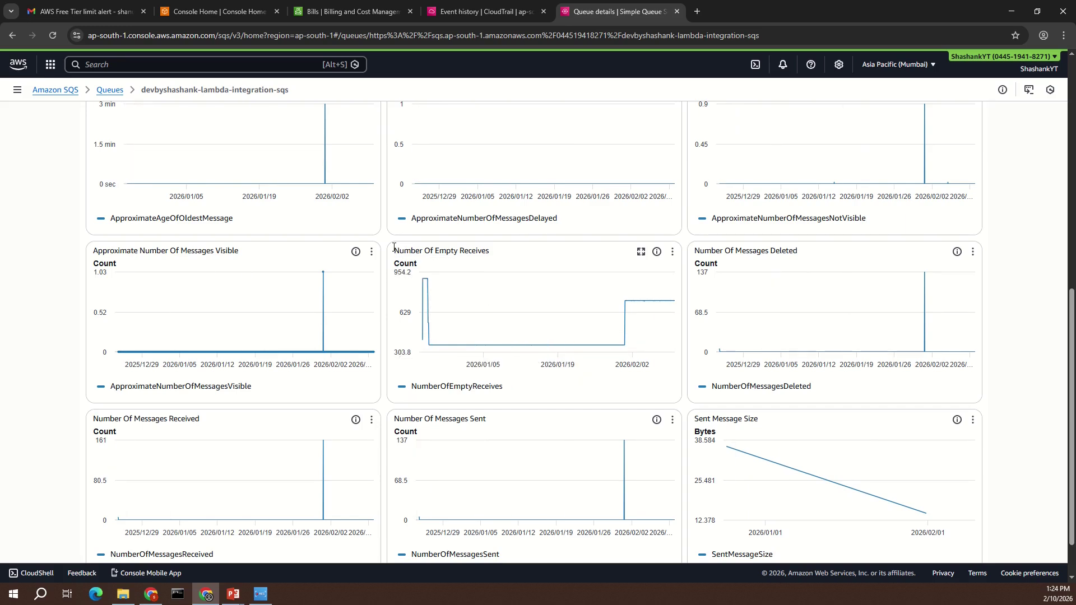
{"action": "left_click", "coordinate": [430, 345]}
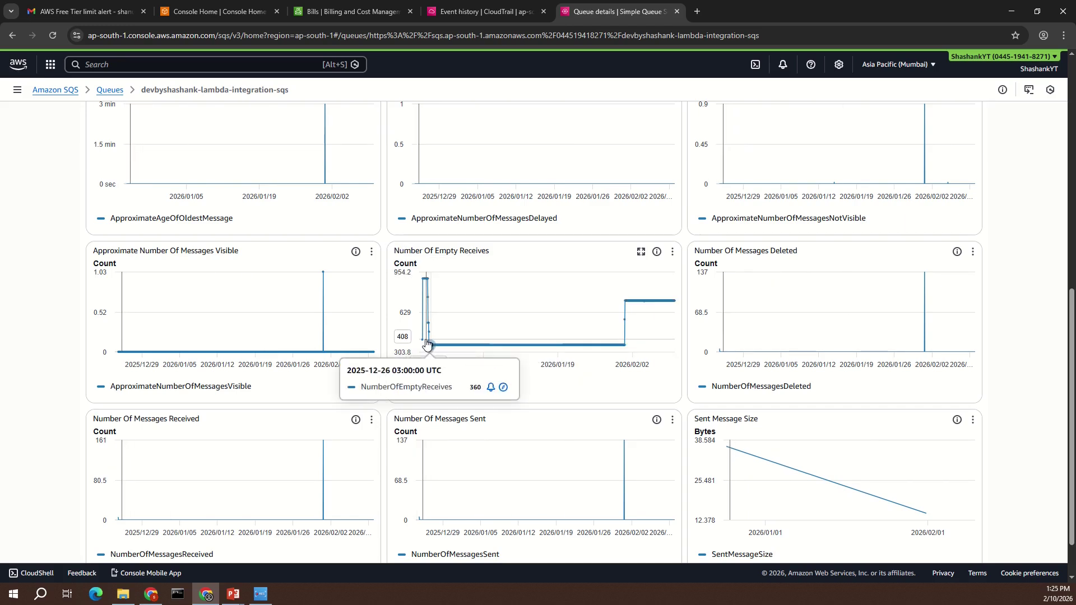
{"action": "left_click", "coordinate": [644, 348]}
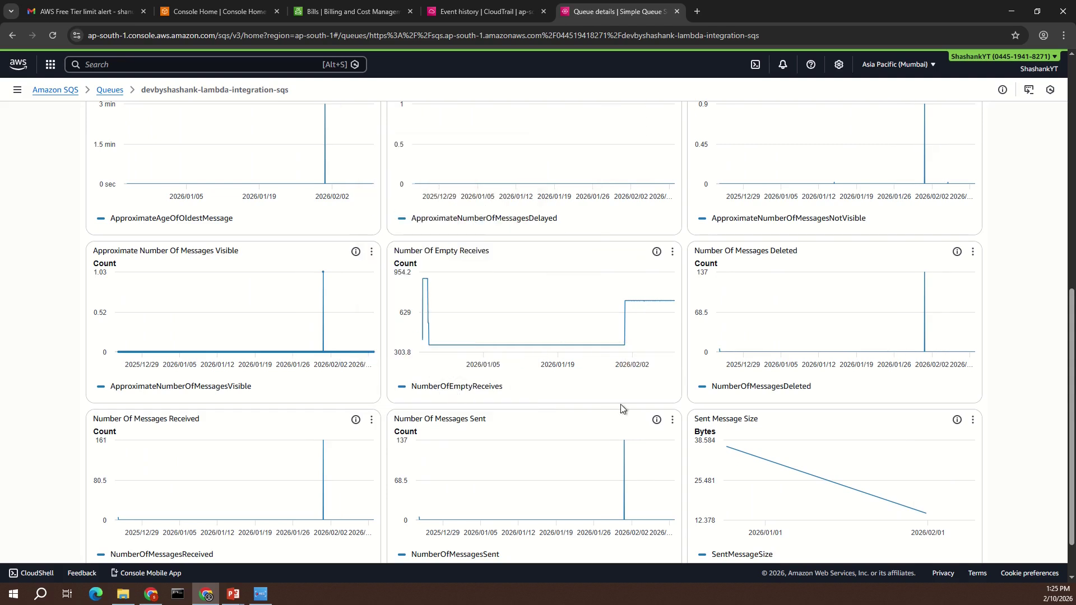
{"action": "mouse_move", "coordinate": [423, 393]}
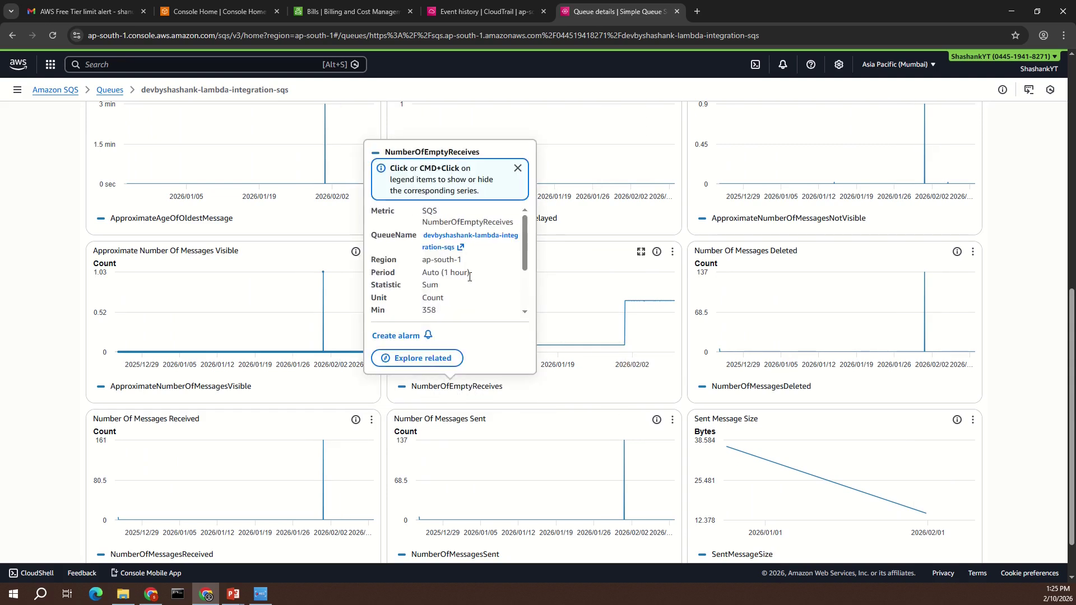
{"action": "scroll", "coordinate": [425, 276], "scroll_direction": "down", "scroll_amount": 2}
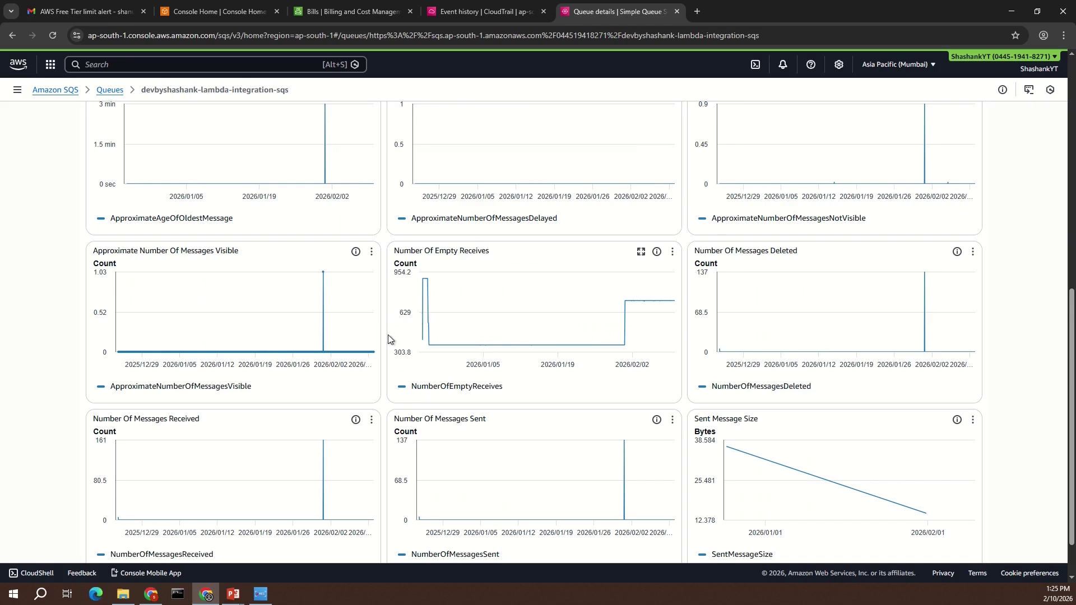
Show the queue's Lambda triggers and copy the consumer function's name from the trigger's ARN
{"action": "scroll", "coordinate": [386, 353], "scroll_direction": "up", "scroll_amount": 4}
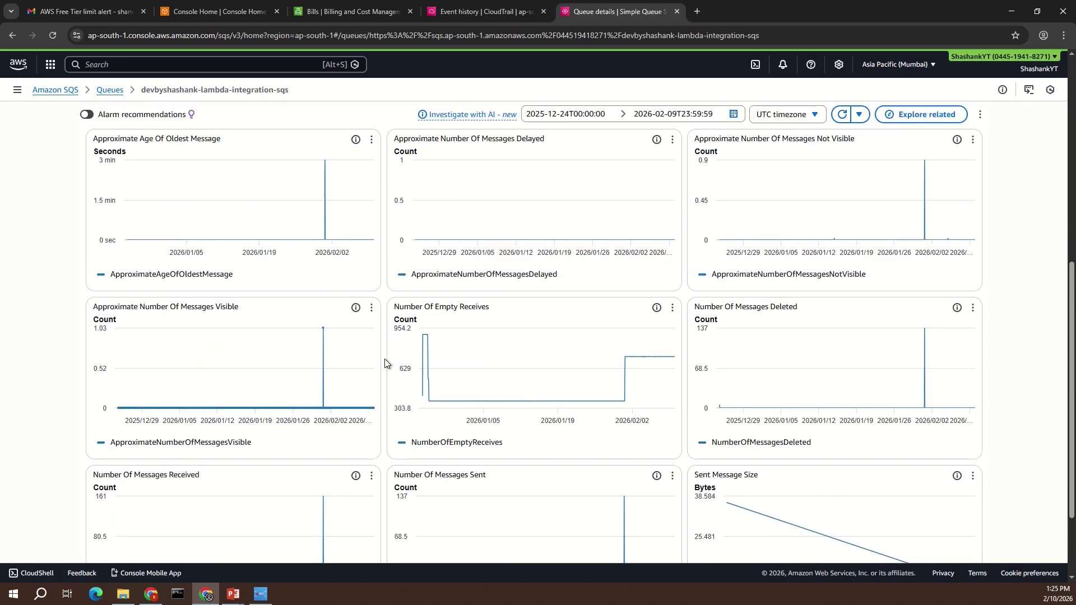
{"action": "scroll", "coordinate": [384, 363], "scroll_direction": "up", "scroll_amount": 1}
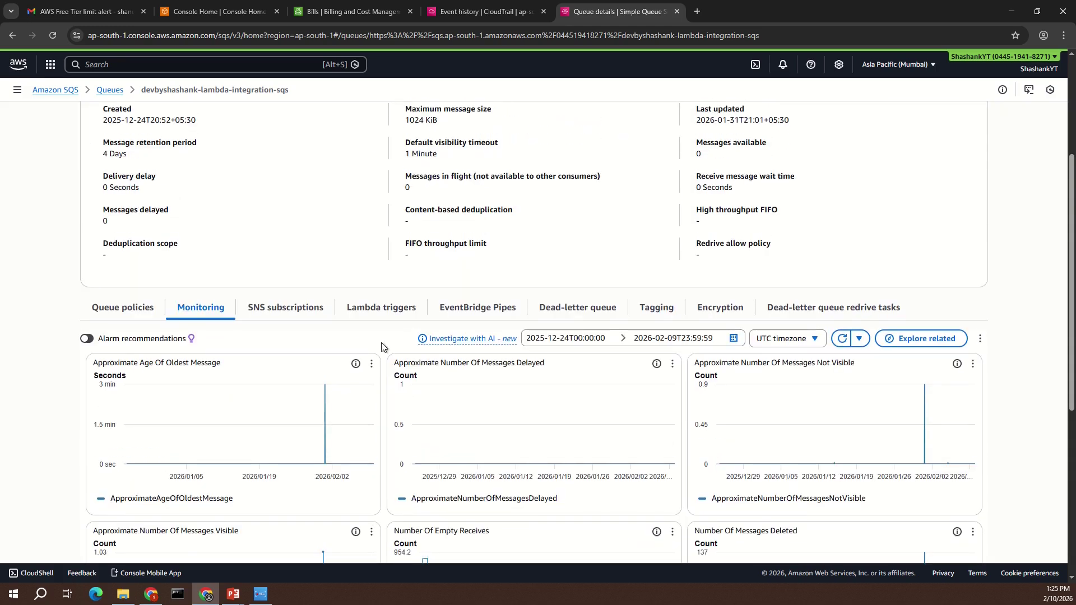
{"action": "left_click", "coordinate": [377, 308]}
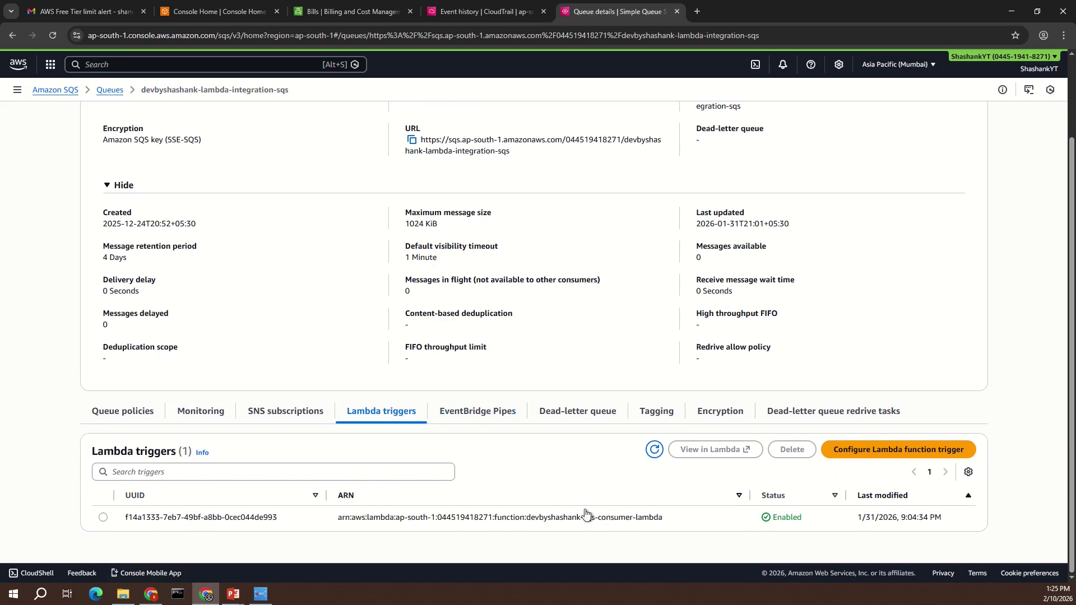
{"action": "left_click_drag", "start_coordinate": [665, 520], "coordinate": [529, 522]}
{"action": "key", "text": "ctrl+c"}
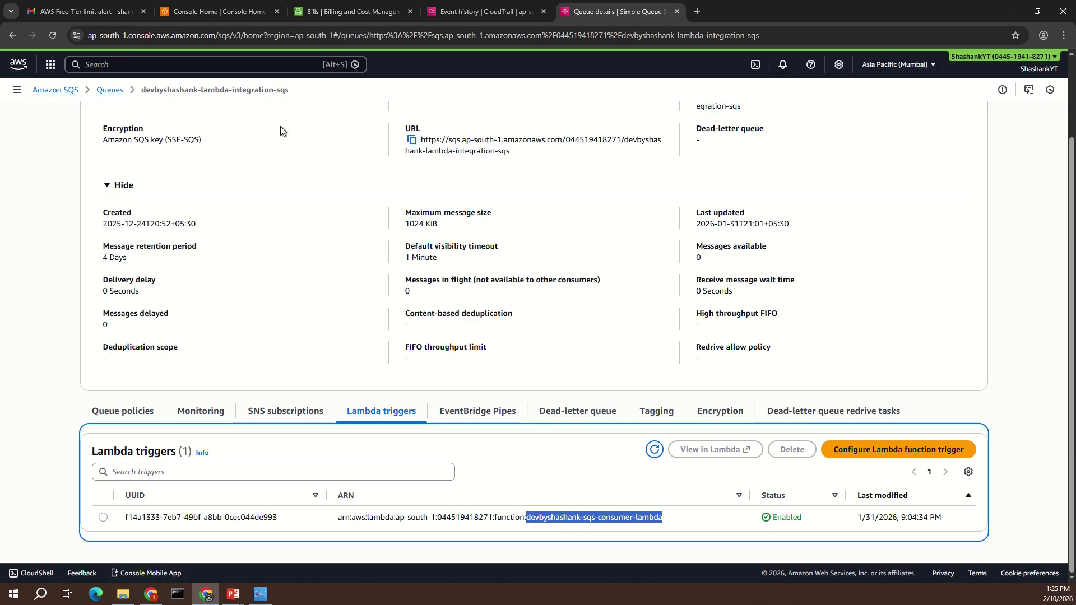
Search the AWS services for "lambda" and open the Lambda service in a new tab
{"action": "left_click", "coordinate": [229, 66]}
{"action": "type", "text": "lambda"}
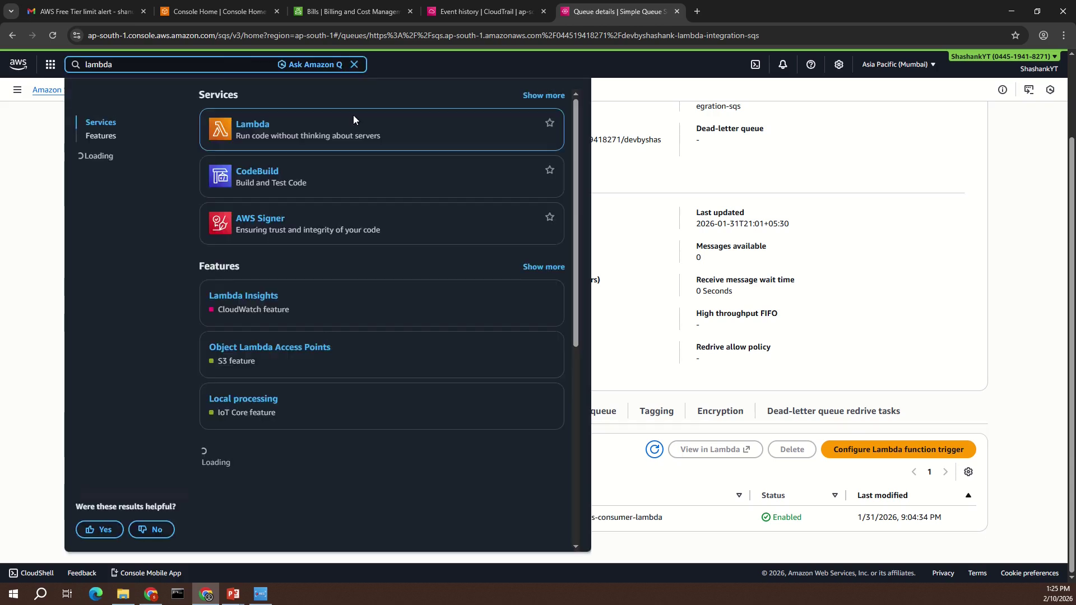
{"action": "left_click", "coordinate": [258, 122], "text": "ctrl"}
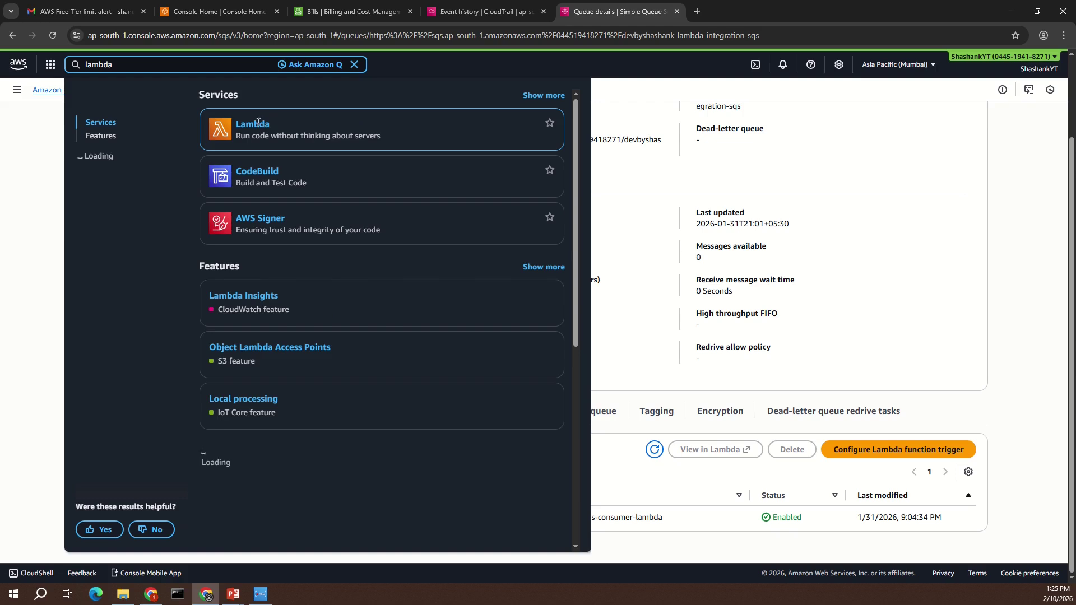
{"action": "left_click", "coordinate": [765, 5]}
Filter the Lambda functions by the copied name and open the sqs-consumer-lambda function's SQS trigger configuration
{"action": "left_click", "coordinate": [415, 131]}
{"action": "key", "text": "ctrl+v"}
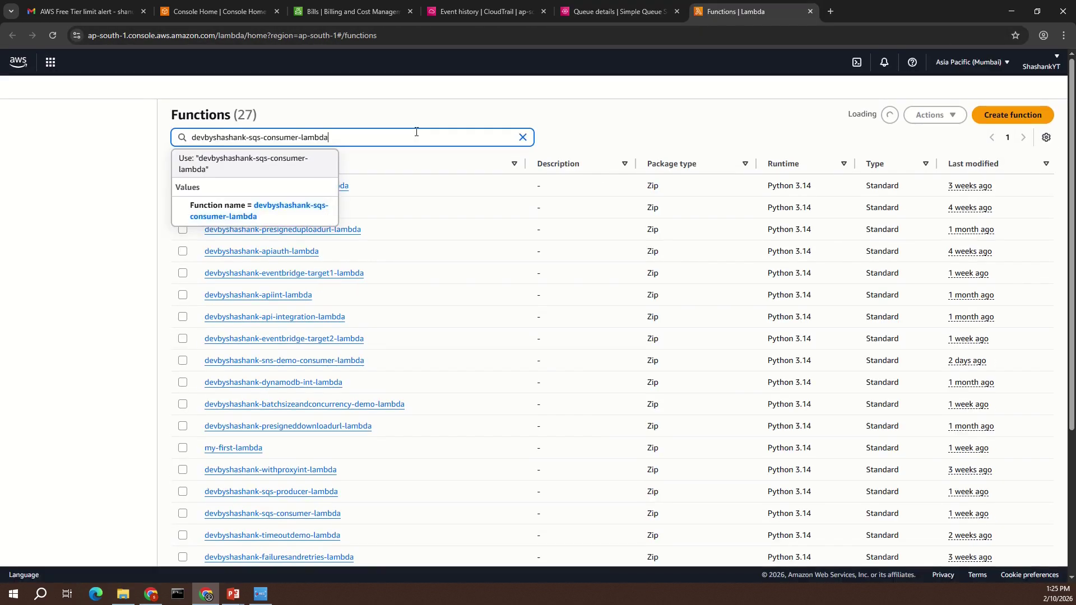
{"action": "key", "text": "Return"}
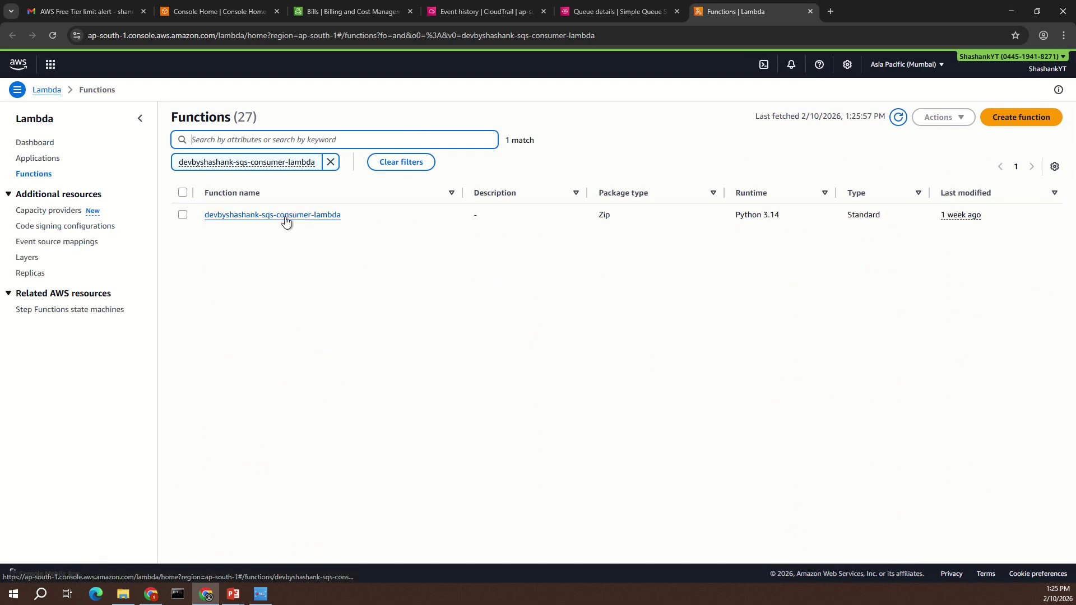
{"action": "left_click", "coordinate": [293, 218]}
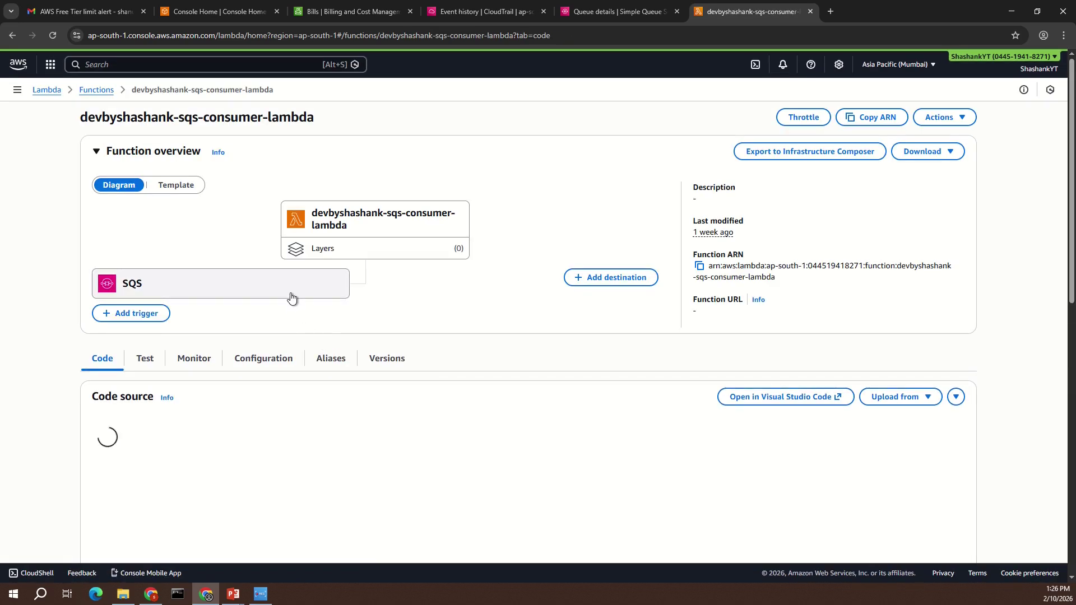
{"action": "left_click", "coordinate": [231, 288]}
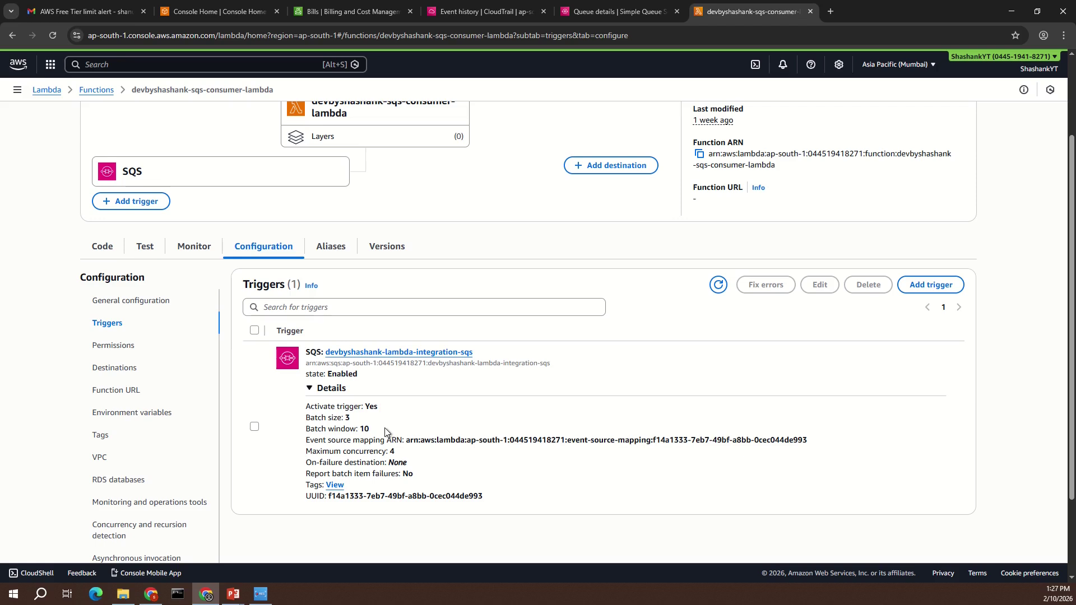
Return to the queue's monitoring charts and inspect Number Of Empty Receives over the default 3-hour range
{"action": "left_click", "coordinate": [612, 11]}
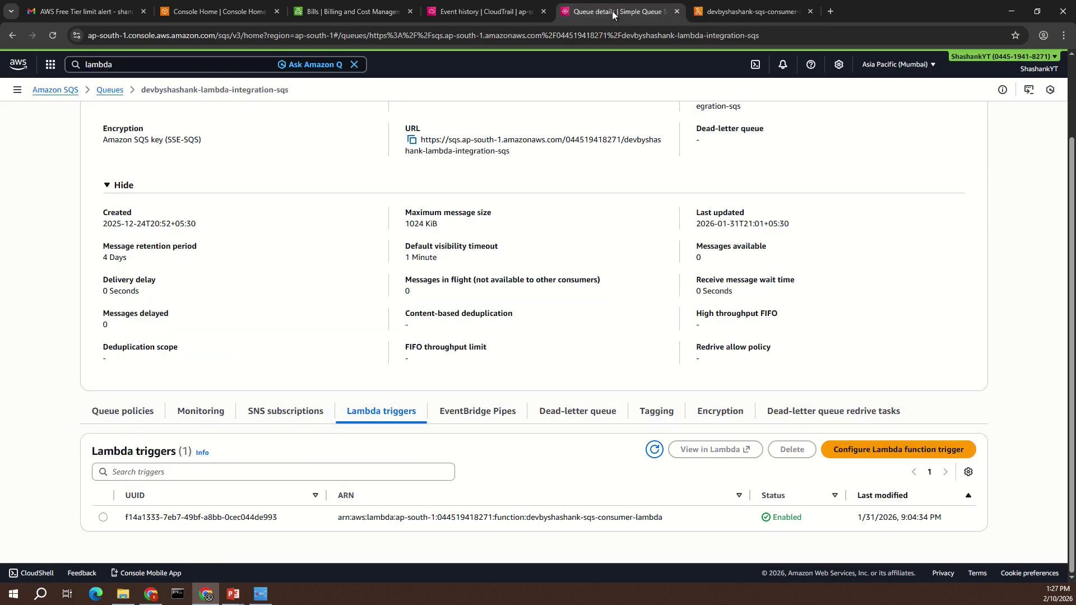
{"action": "left_click", "coordinate": [214, 411]}
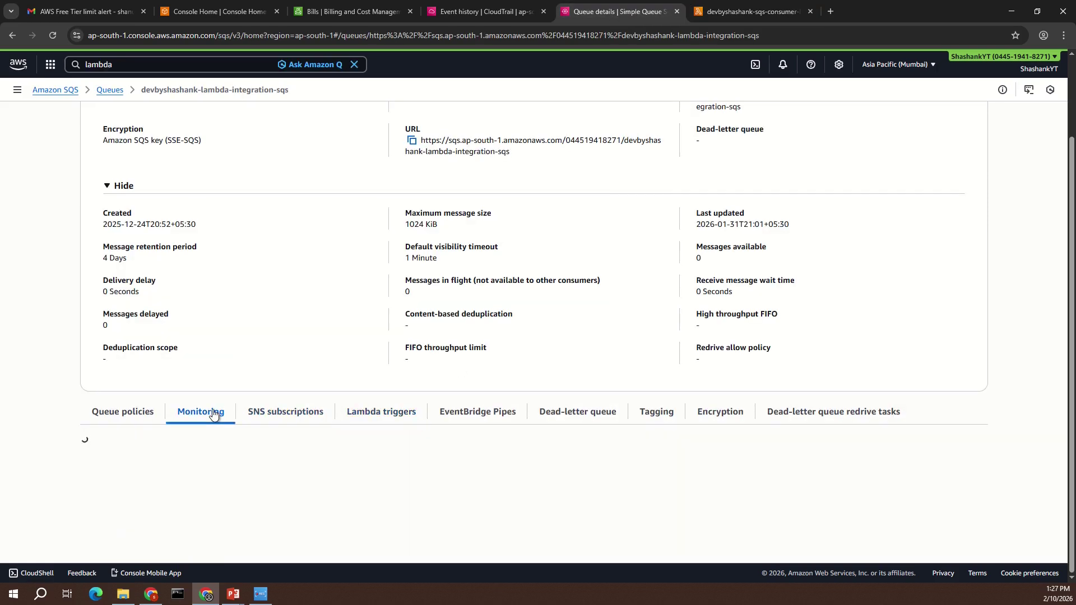
{"action": "scroll", "coordinate": [391, 399], "scroll_direction": "down", "scroll_amount": 2}
{"action": "scroll", "coordinate": [381, 420], "scroll_direction": "down", "scroll_amount": 4}
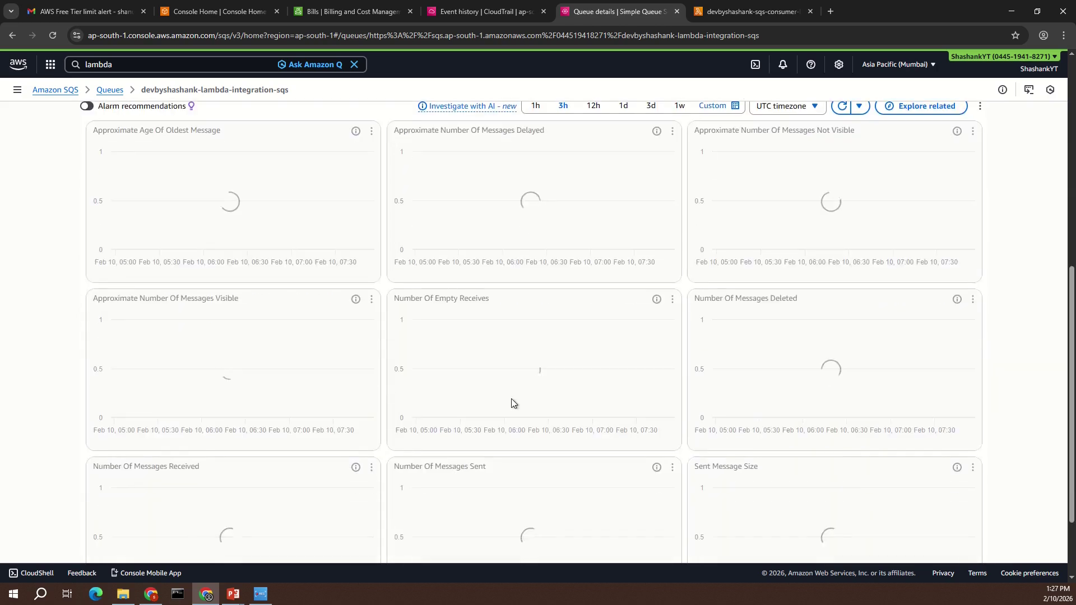
{"action": "scroll", "coordinate": [563, 162], "scroll_direction": "up", "scroll_amount": 1}
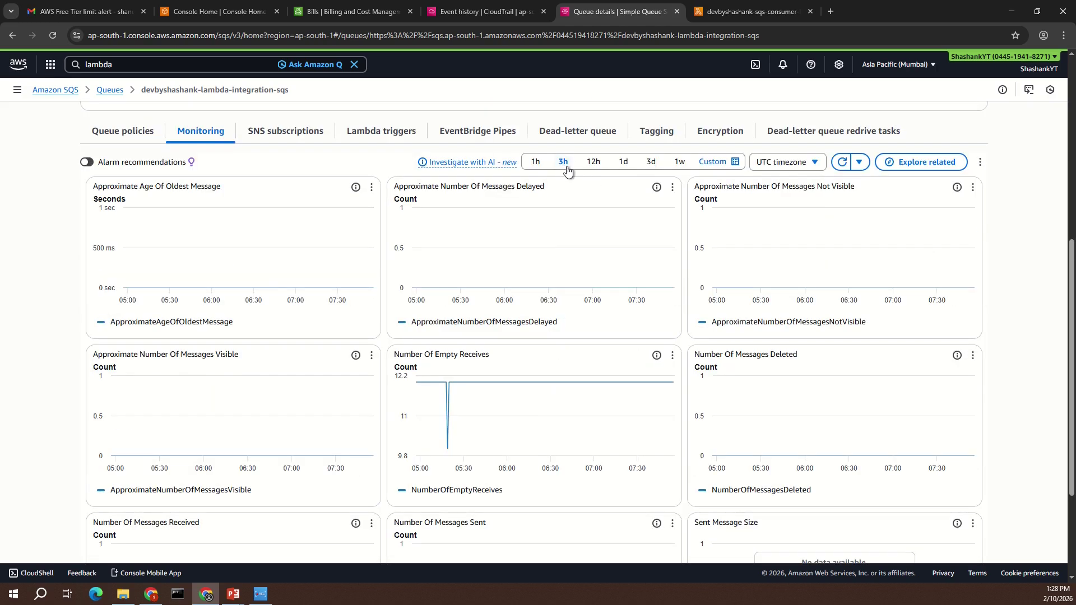
{"action": "mouse_move", "coordinate": [542, 400]}
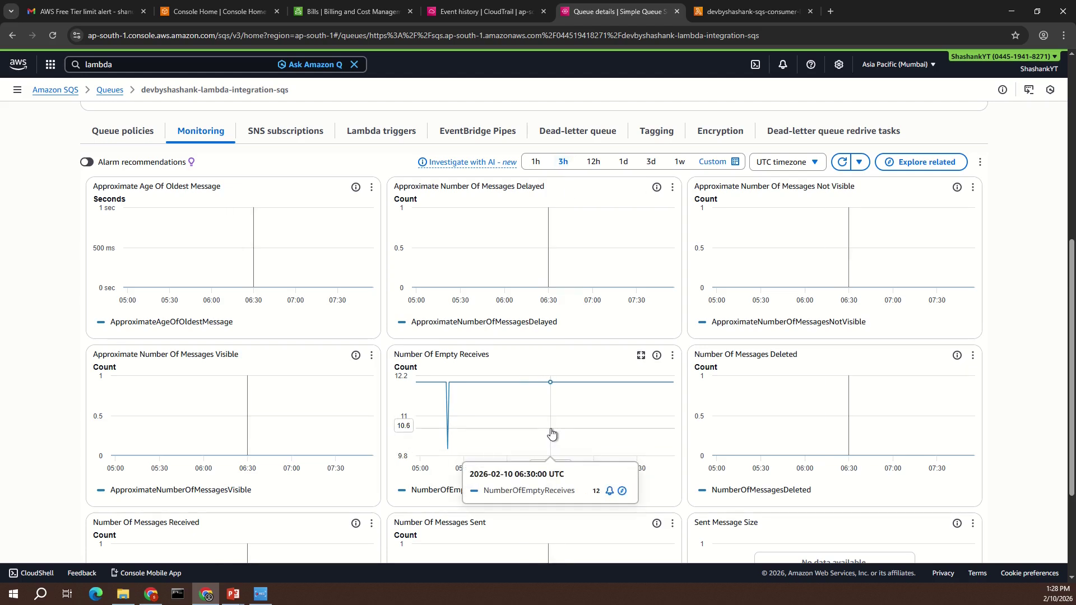
{"action": "mouse_move", "coordinate": [548, 433]}
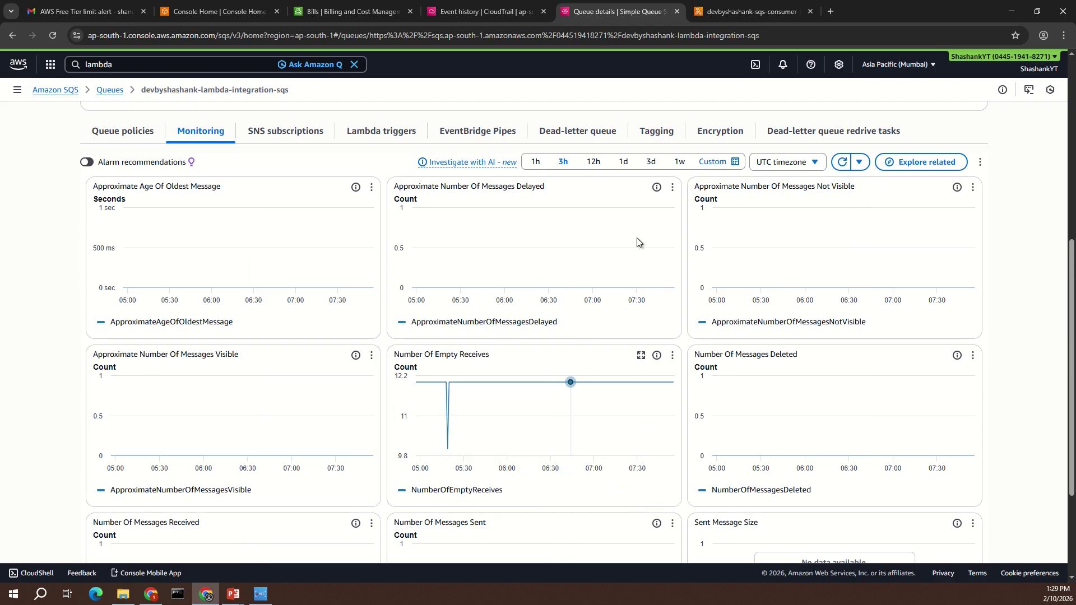
Deactivate the SQS trigger of the sqs-consumer-lambda function and save the change
{"action": "left_click", "coordinate": [742, 12]}
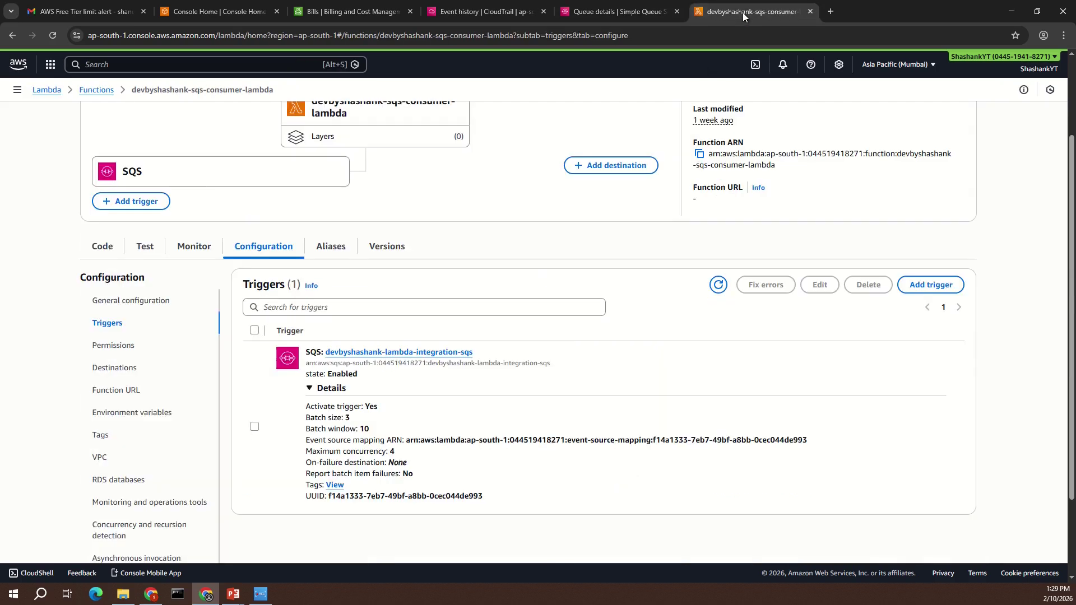
{"action": "left_click", "coordinate": [253, 427]}
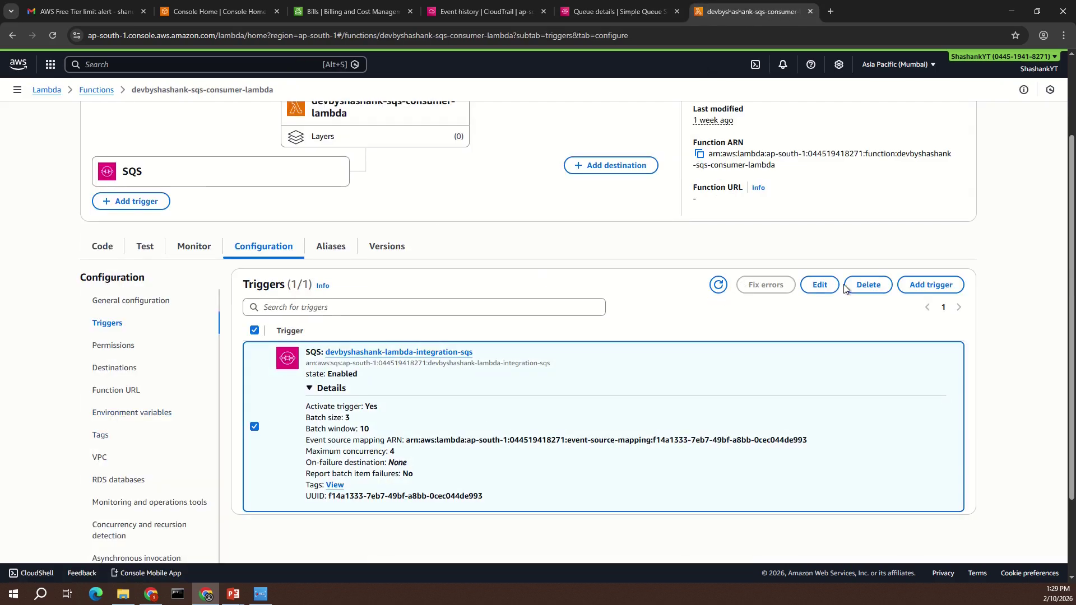
{"action": "left_click", "coordinate": [821, 284]}
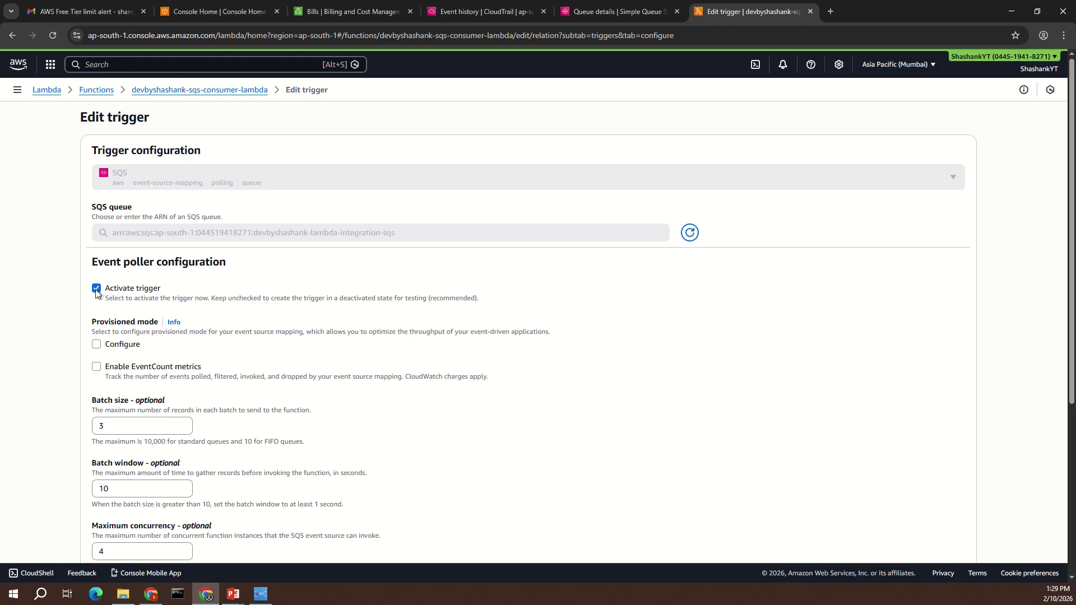
{"action": "left_click", "coordinate": [97, 289]}
{"action": "scroll", "coordinate": [932, 409], "scroll_direction": "down", "scroll_amount": 5}
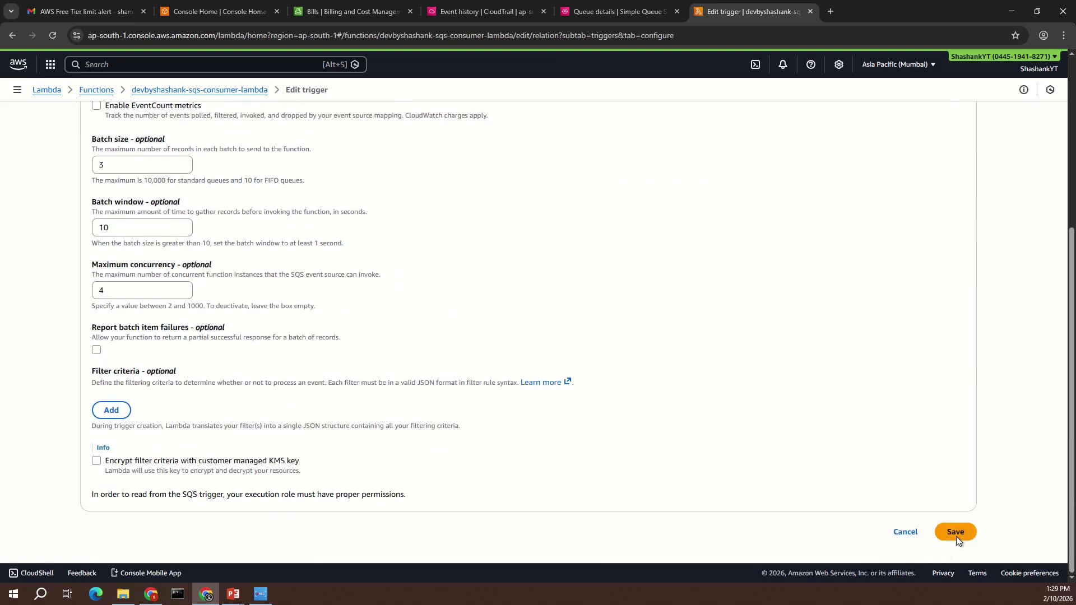
{"action": "left_click", "coordinate": [955, 534]}
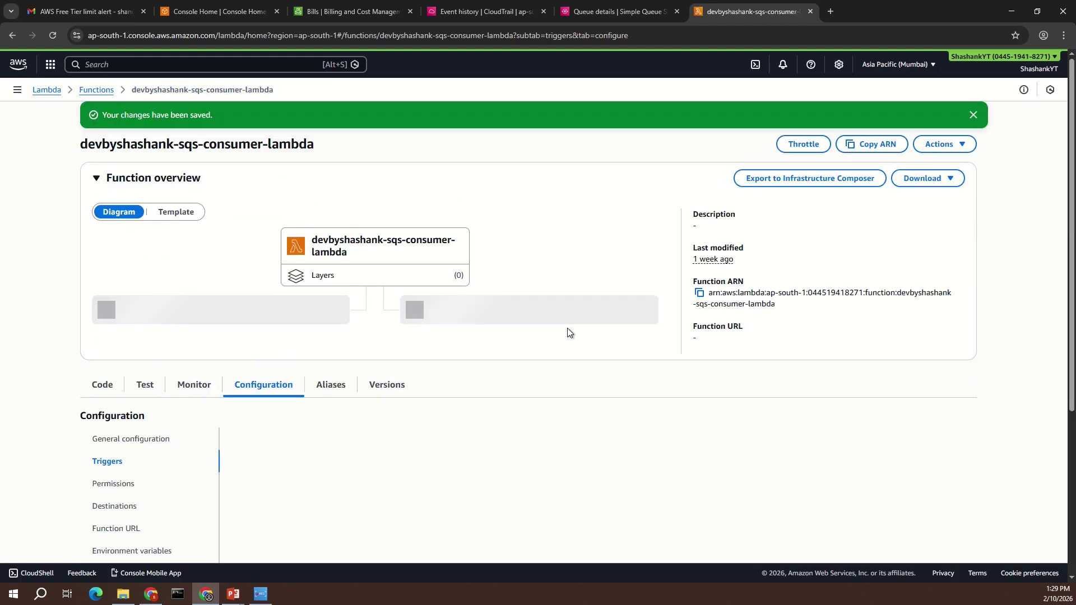
Refresh the function's trigger list and expand the SQS trigger's details to check its state
{"action": "scroll", "coordinate": [423, 365], "scroll_direction": "down", "scroll_amount": 2}
{"action": "left_click", "coordinate": [329, 419]}
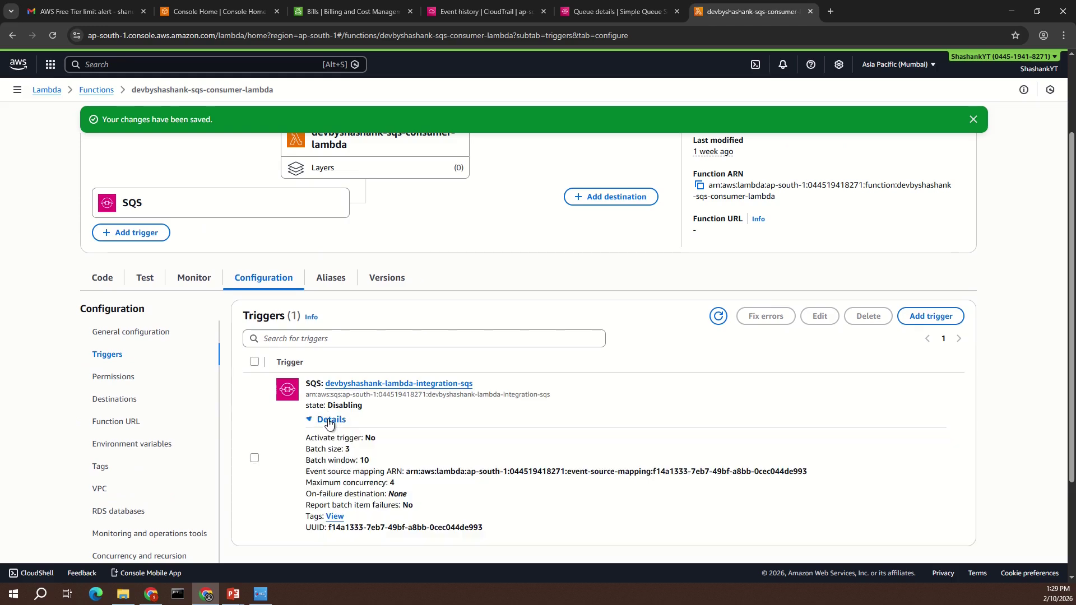
{"action": "left_click", "coordinate": [719, 317]}
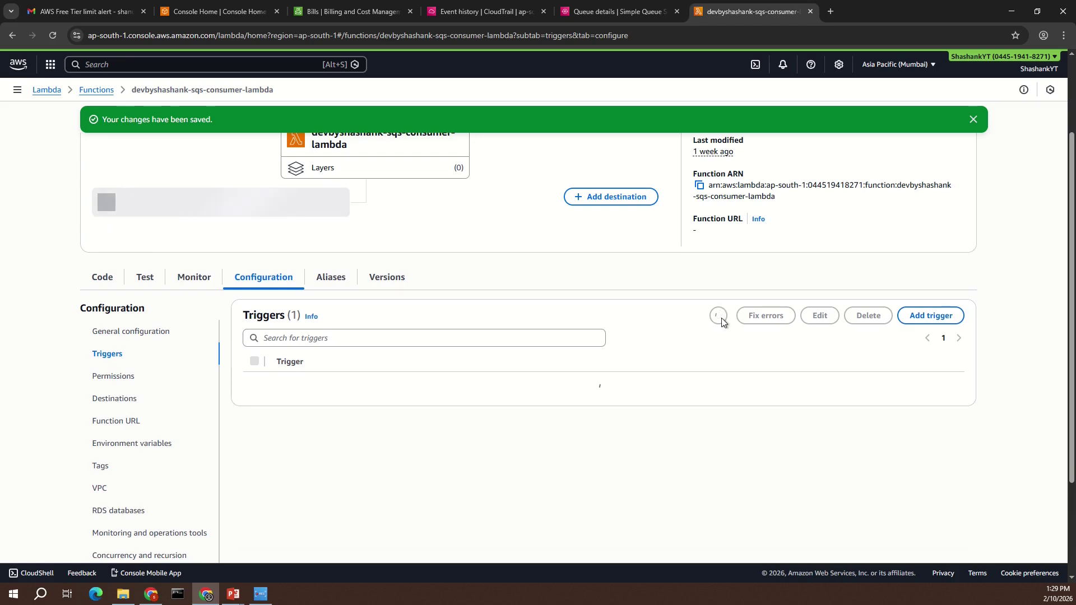
{"action": "left_click", "coordinate": [328, 420]}
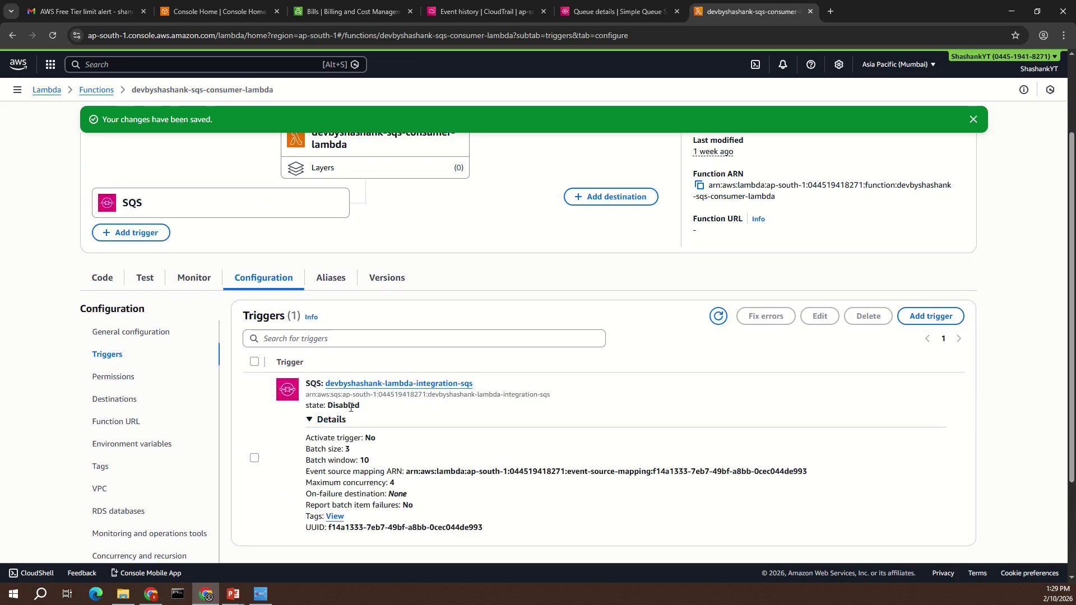
Enlarge the queue's Number Of Empty Receives chart and inspect it over a relative range of 15 minutes
{"action": "left_click", "coordinate": [616, 10]}
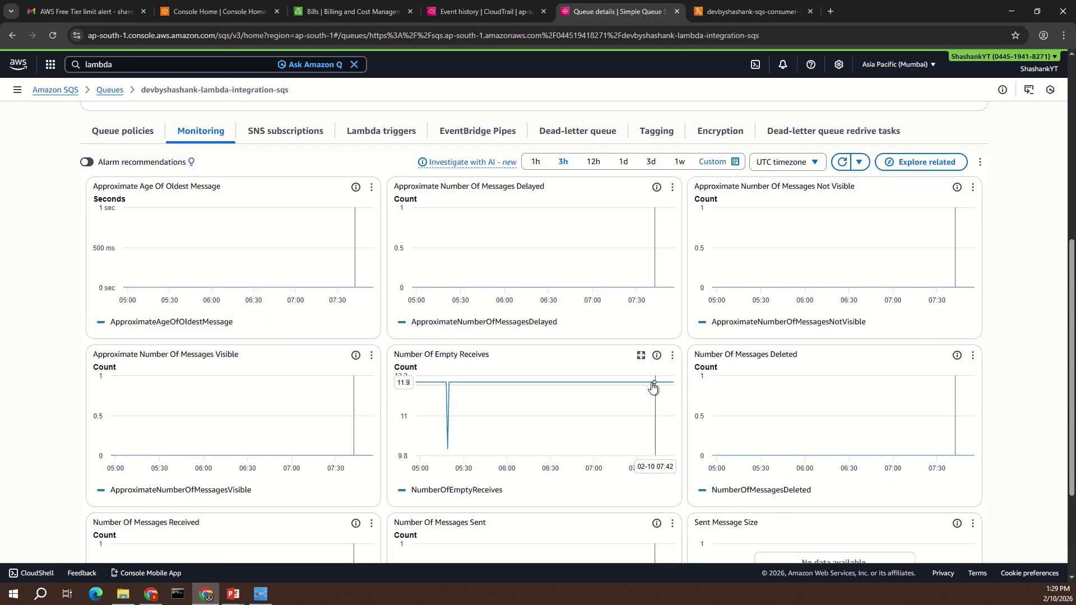
{"action": "left_click", "coordinate": [641, 356]}
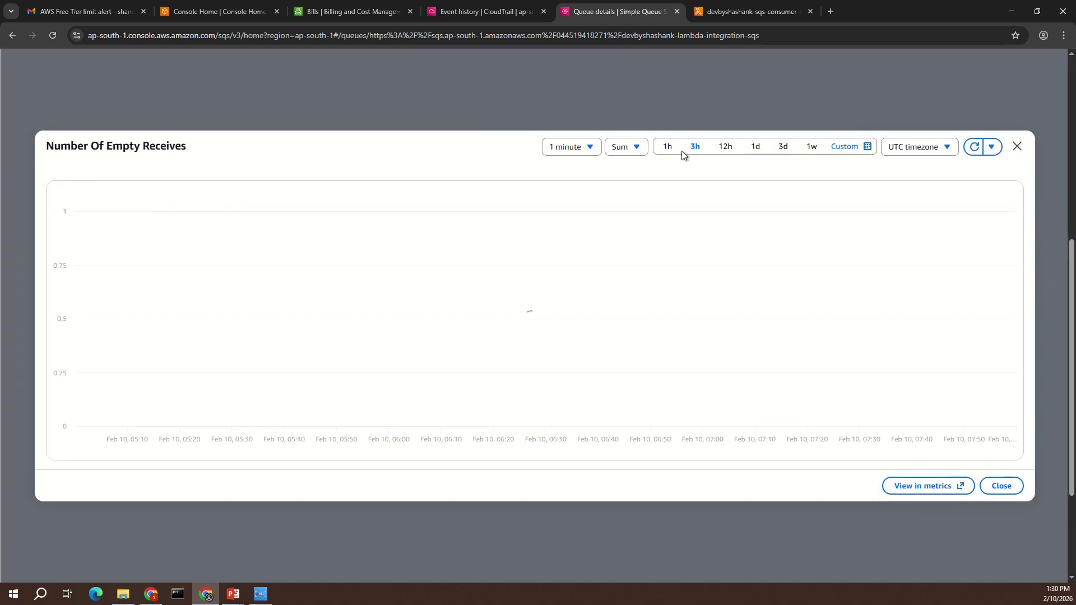
{"action": "left_click", "coordinate": [842, 149]}
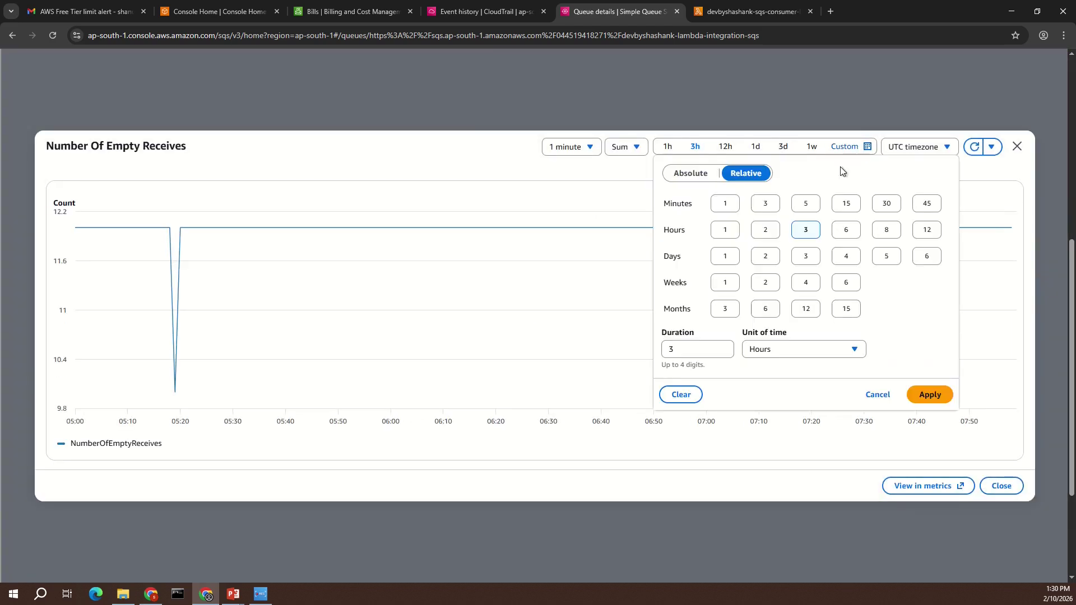
{"action": "left_click", "coordinate": [838, 206]}
{"action": "mouse_move", "coordinate": [950, 369]}
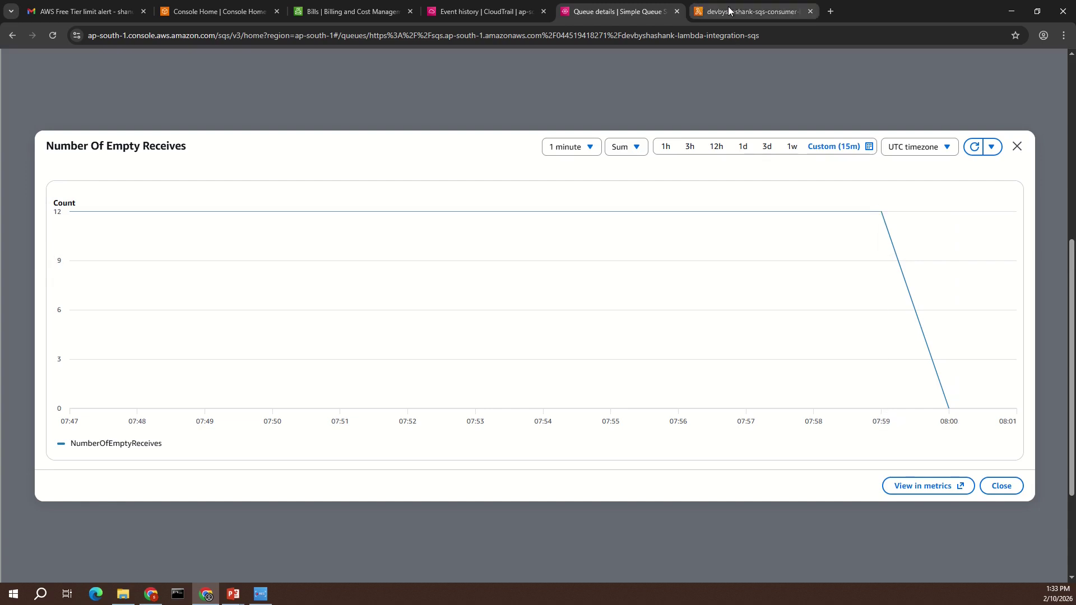
{"action": "mouse_move", "coordinate": [951, 336]}
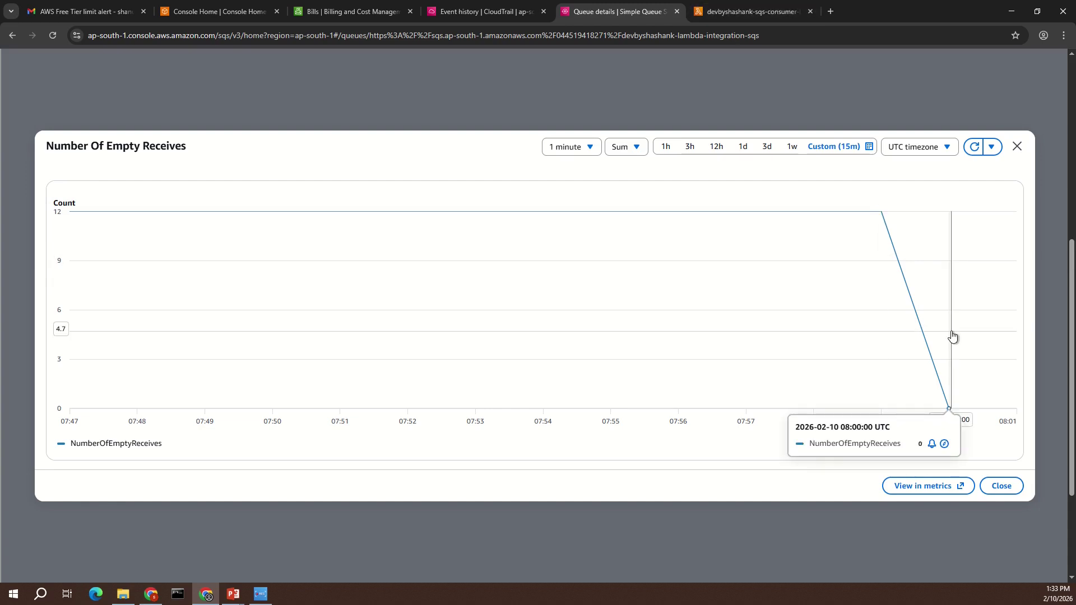